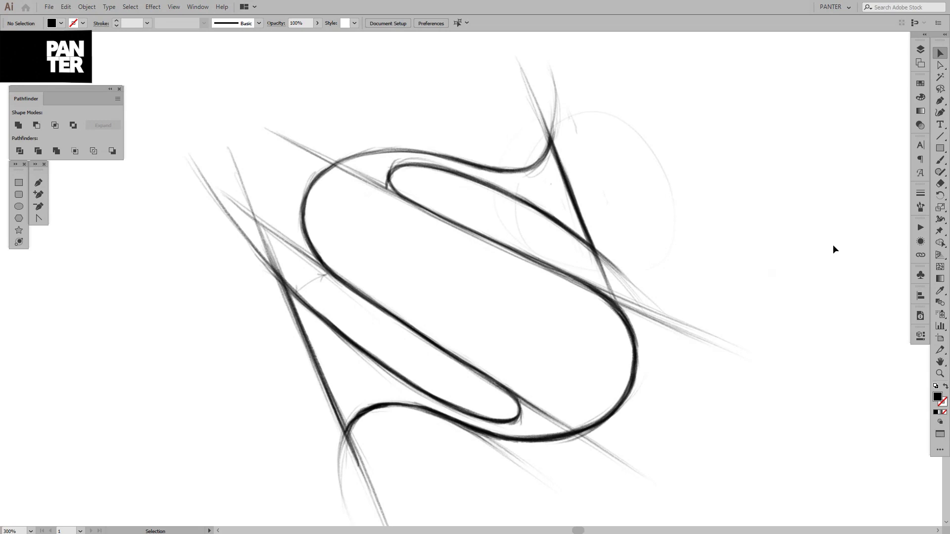
# Step: Examine the finished black vector S with its anchor points and handles, and compare it with the pencil sketch
pyautogui.hotkey('ctrl', 'shift', 'h')
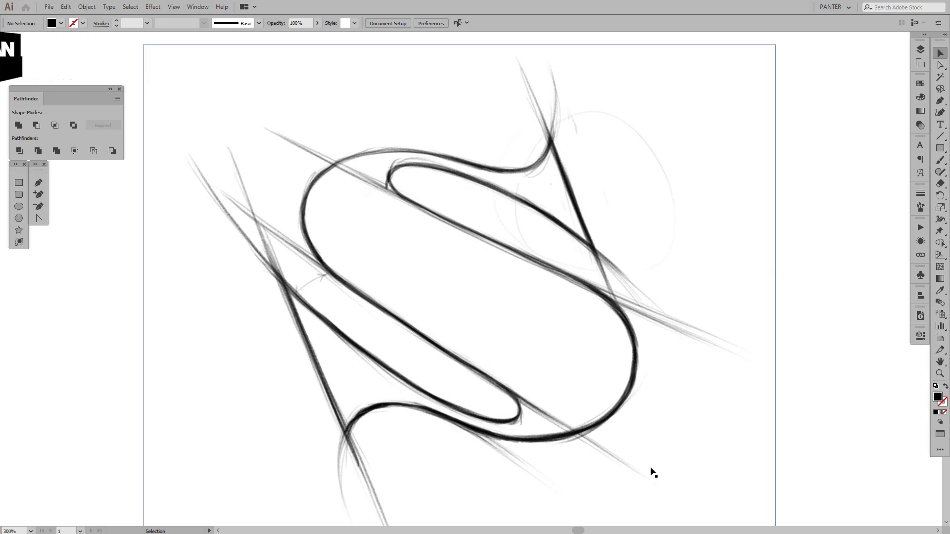
pyautogui.moveTo(651, 470)
pyautogui.mouseDown()
pyautogui.moveTo(619, 312)
pyautogui.moveTo(591, 261)
pyautogui.moveTo(575, 184)
pyautogui.mouseUp()
pyautogui.moveTo(563, 427); pyautogui.dragTo(561, 104)
pyautogui.moveTo(549, 231); pyautogui.dragTo(574, 273)
pyautogui.click(491, 335)
pyautogui.press('a')
pyautogui.click(503, 328)
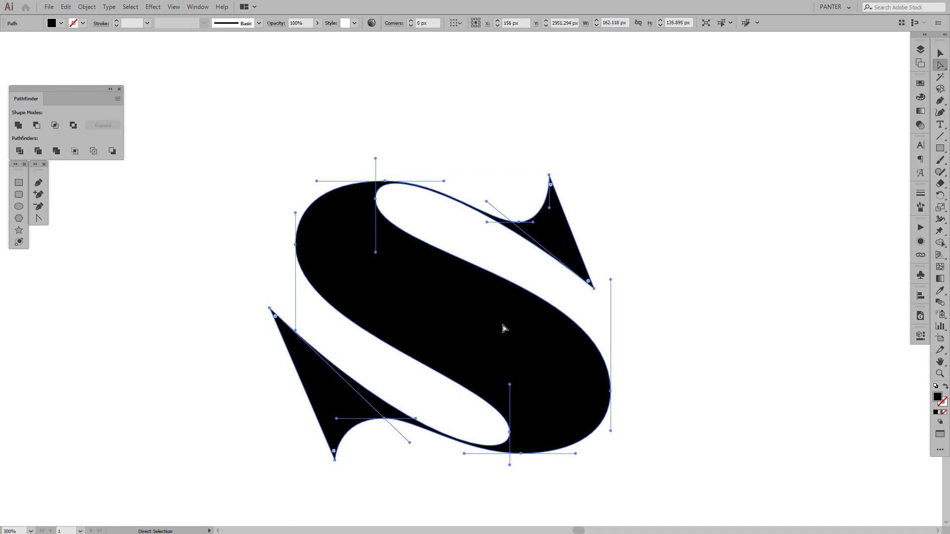
pyautogui.scroll(1, 487, 328)
pyautogui.moveTo(479, 325); pyautogui.dragTo(508, 290)
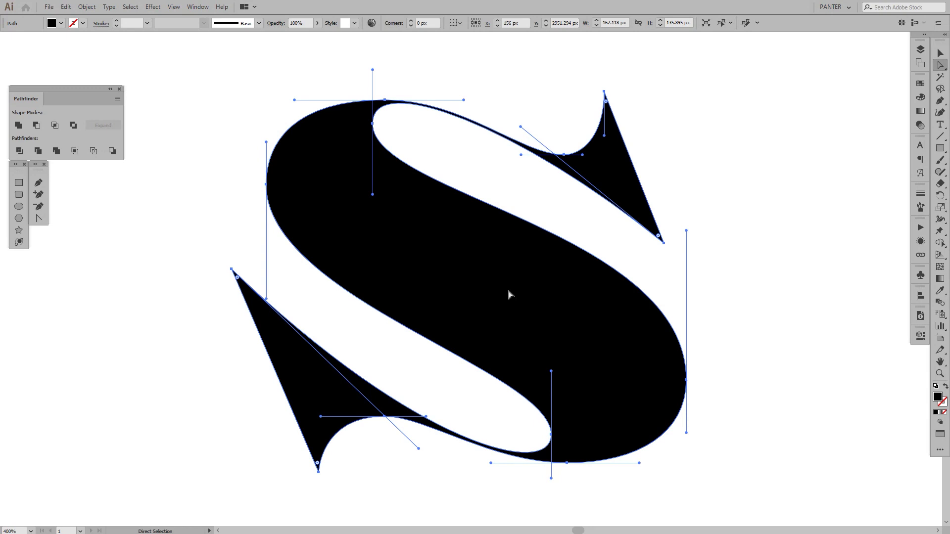
pyautogui.press('v')
pyautogui.scroll(-4, 509, 295)
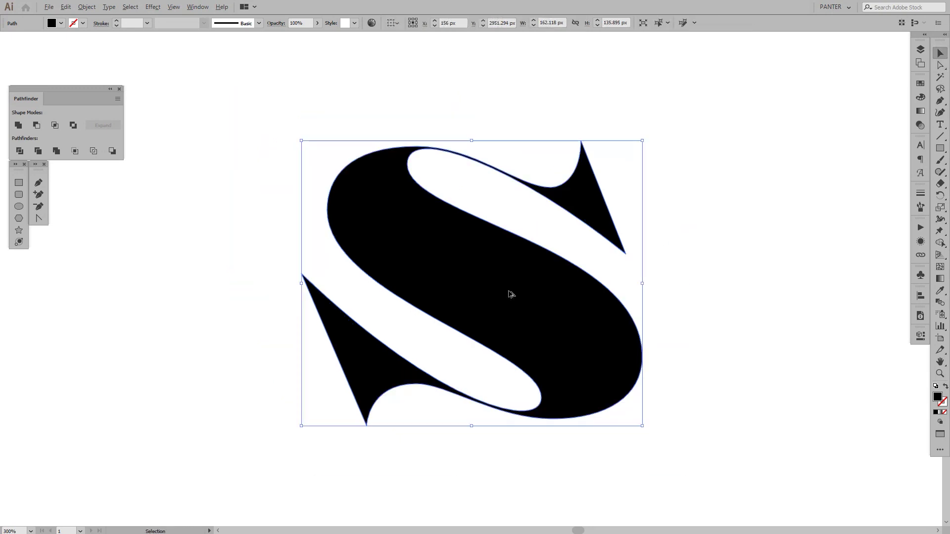
pyautogui.moveTo(566, 141); pyautogui.dragTo(577, 319)
pyautogui.click(584, 221)
pyautogui.moveTo(584, 221); pyautogui.dragTo(581, 297)
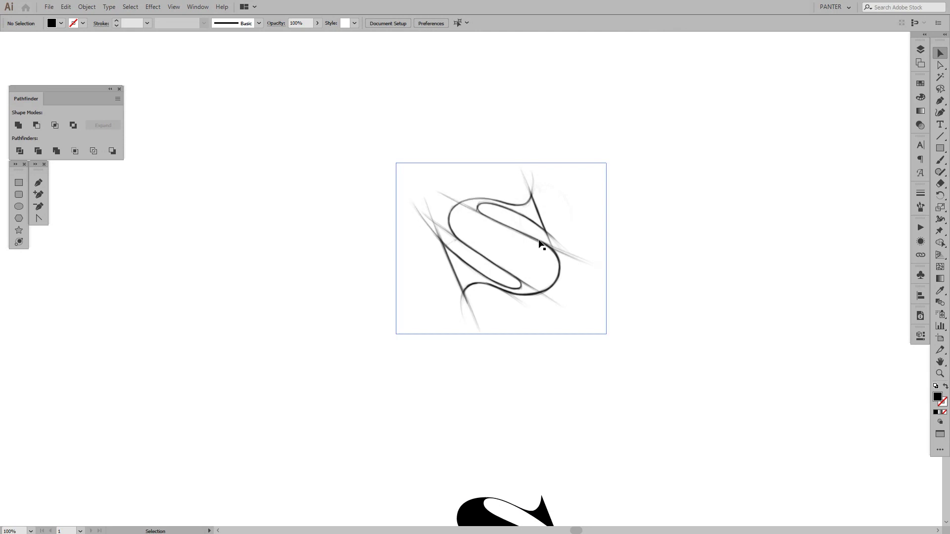
pyautogui.scroll(3, 533, 235)
pyautogui.scroll(-1, 535, 250)
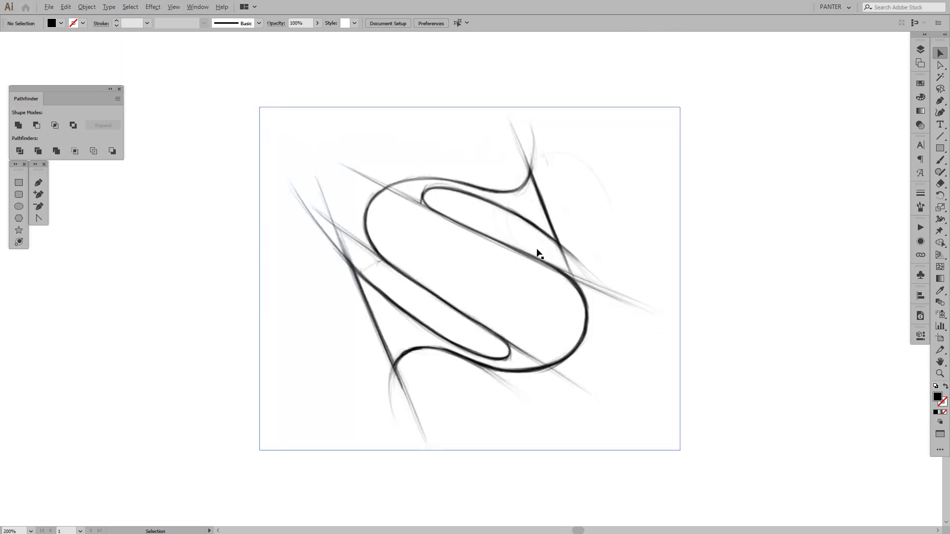
pyautogui.hotkey('ctrl', 'shift', 'h')
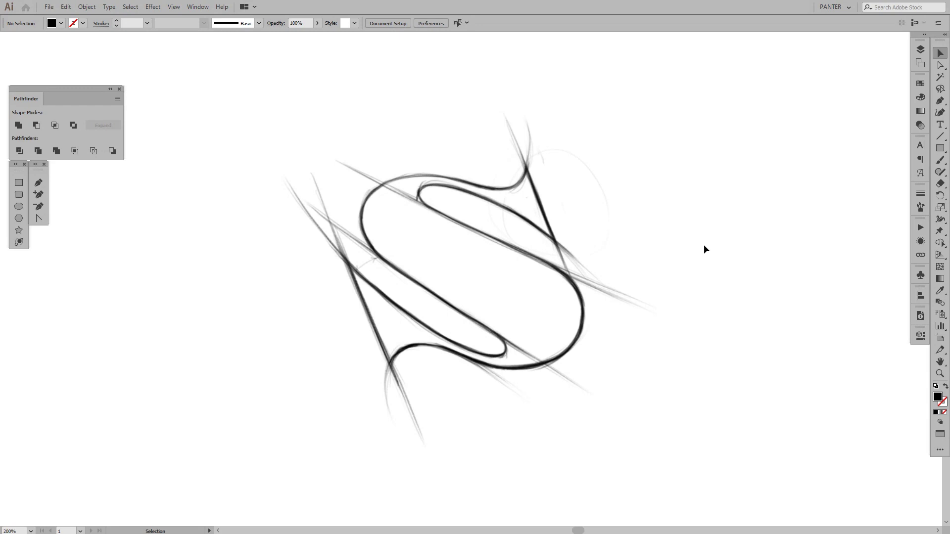
# Step: Reduce the opacity of the S sketch image to 25%
pyautogui.click(489, 280)
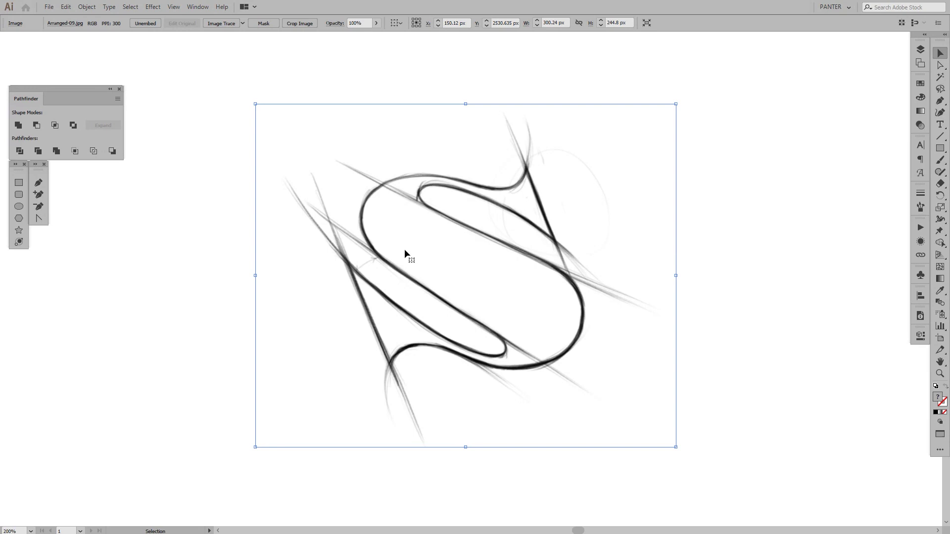
pyautogui.click(376, 23)
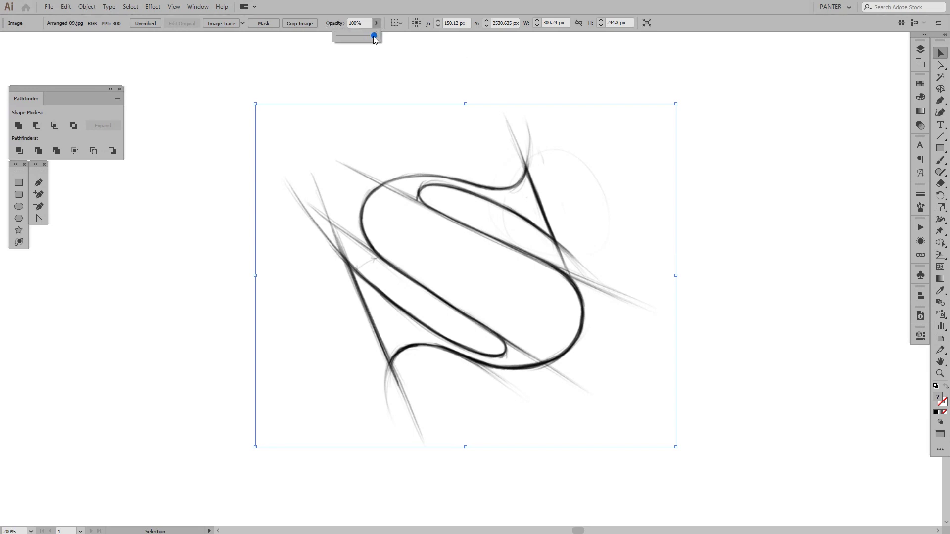
pyautogui.moveTo(373, 36); pyautogui.dragTo(346, 37)
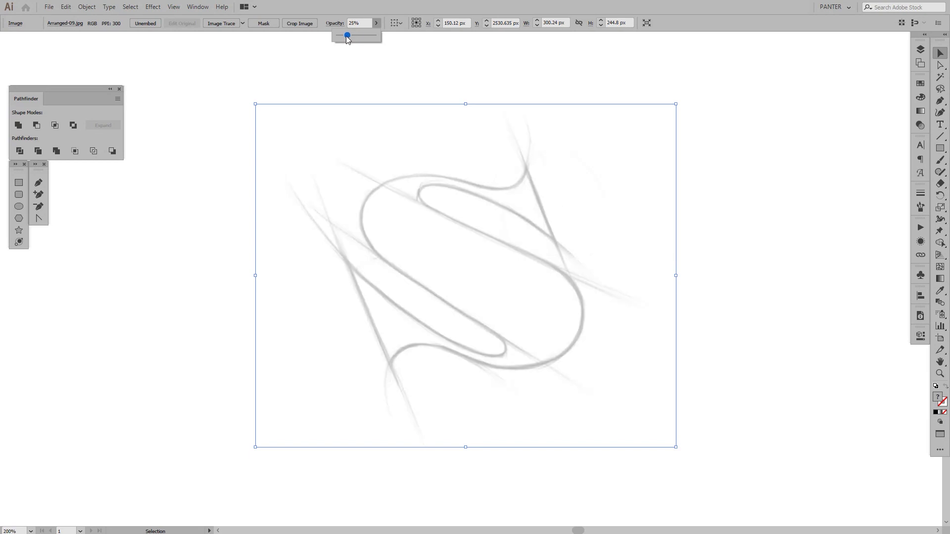
# Step: Lock Layer 1 containing the sketch and create a new layer above it for the tracing
pyautogui.scroll(3, 427, 198)
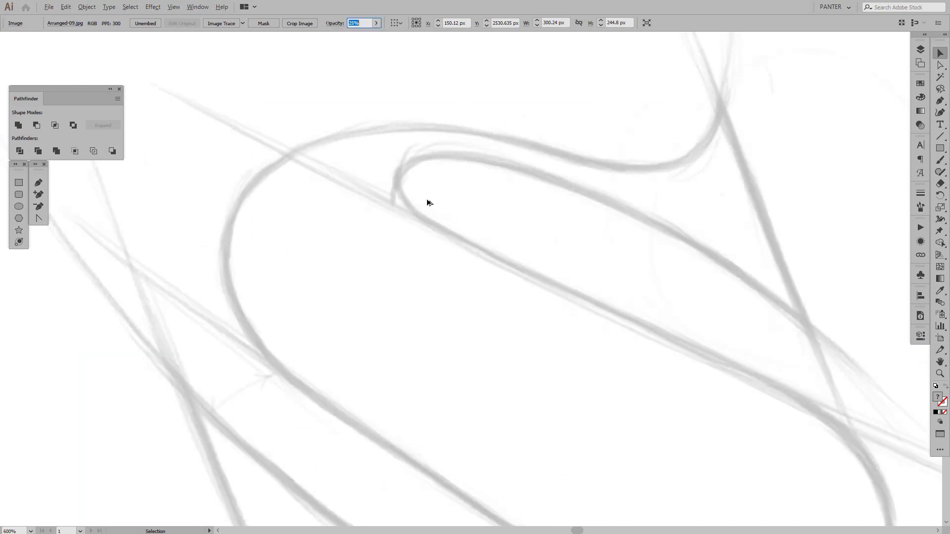
pyautogui.scroll(-3, 327, 384)
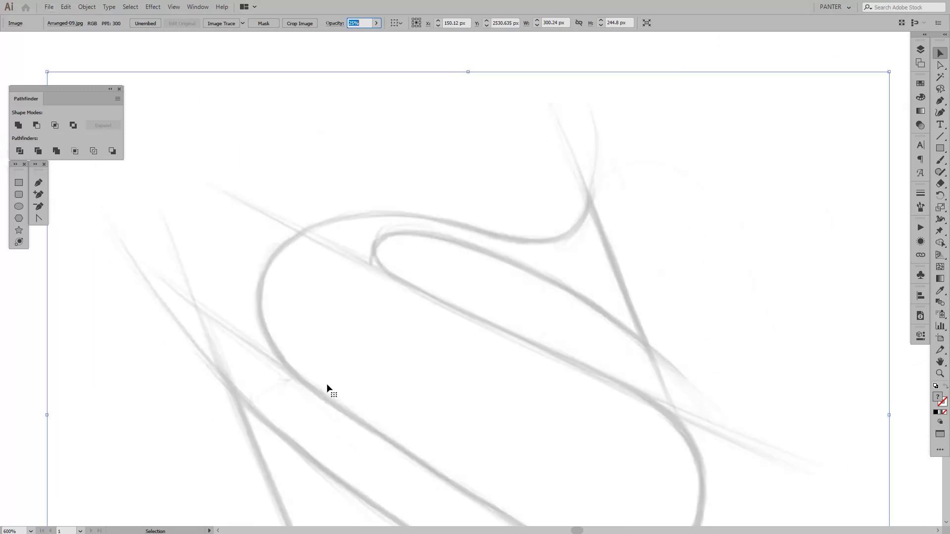
pyautogui.moveTo(412, 389); pyautogui.dragTo(501, 292)
pyautogui.scroll(1, 474, 221)
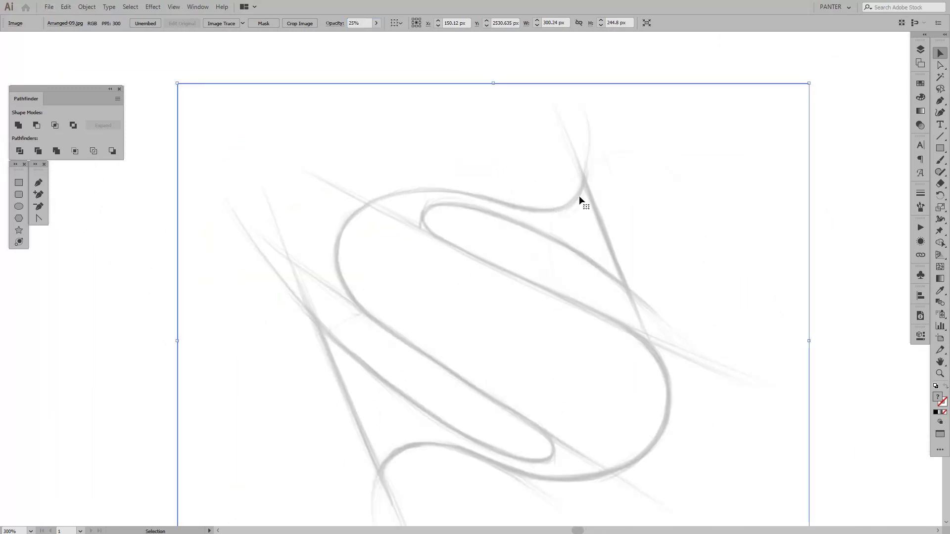
pyautogui.scroll(-1, 578, 322)
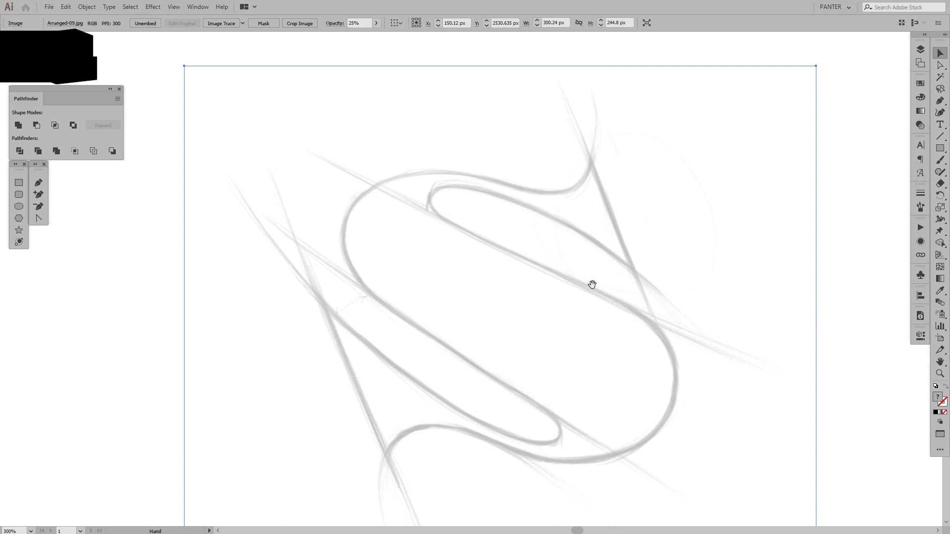
pyautogui.click(920, 49)
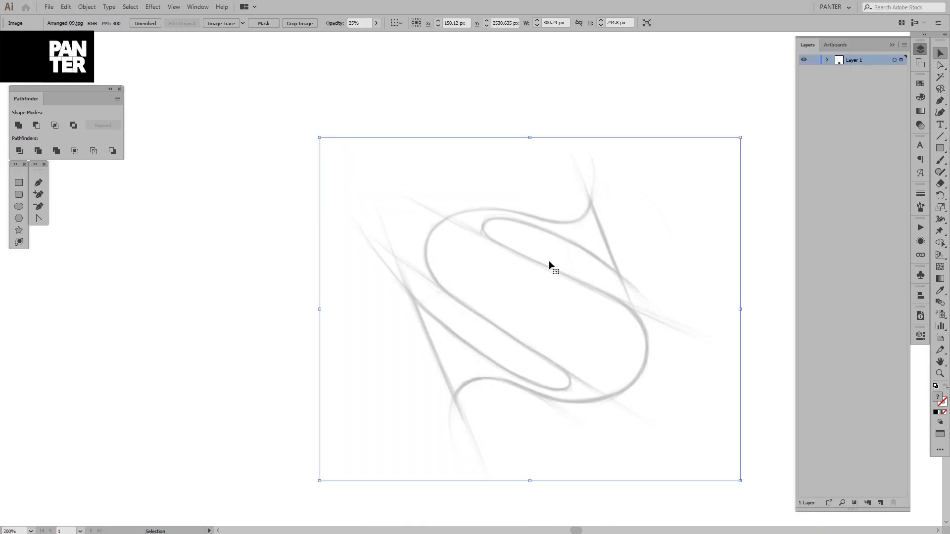
pyautogui.moveTo(580, 265); pyautogui.dragTo(538, 245)
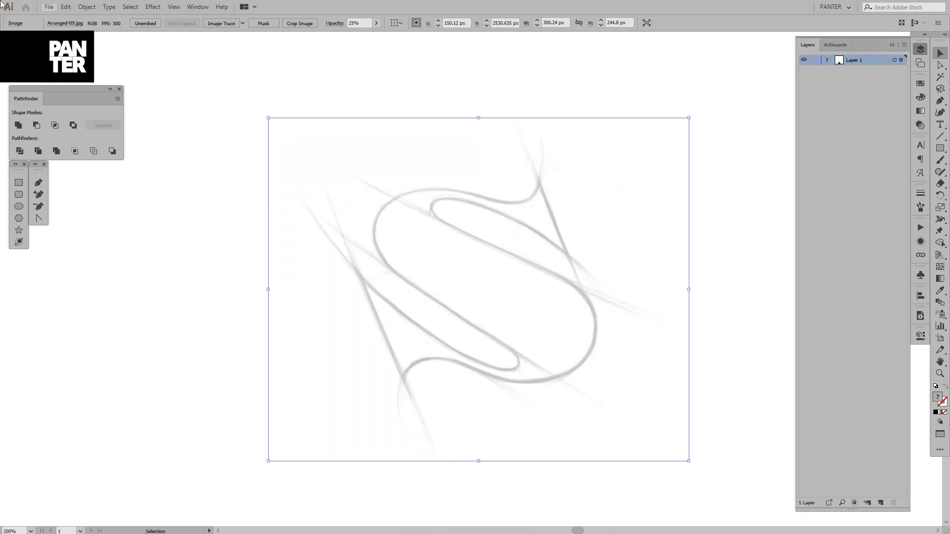
pyautogui.click(815, 60)
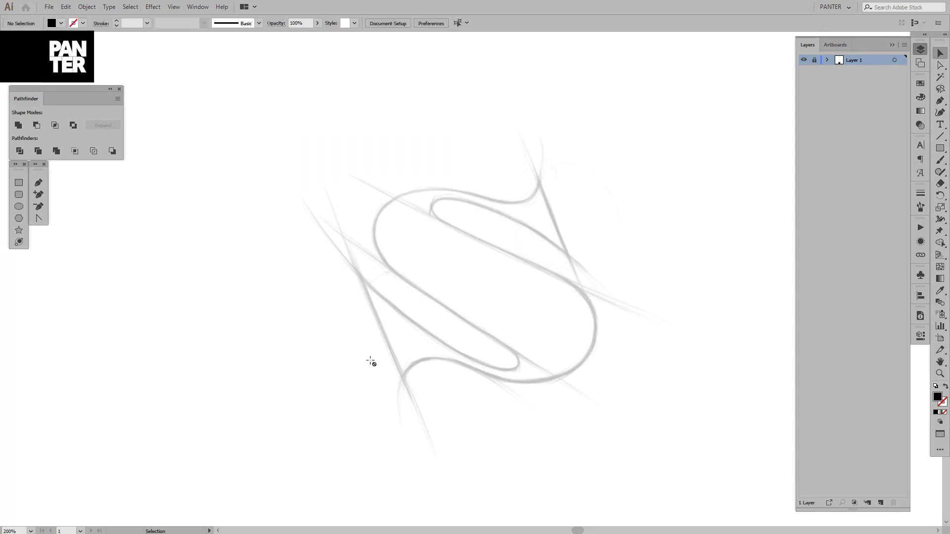
pyautogui.click(880, 502)
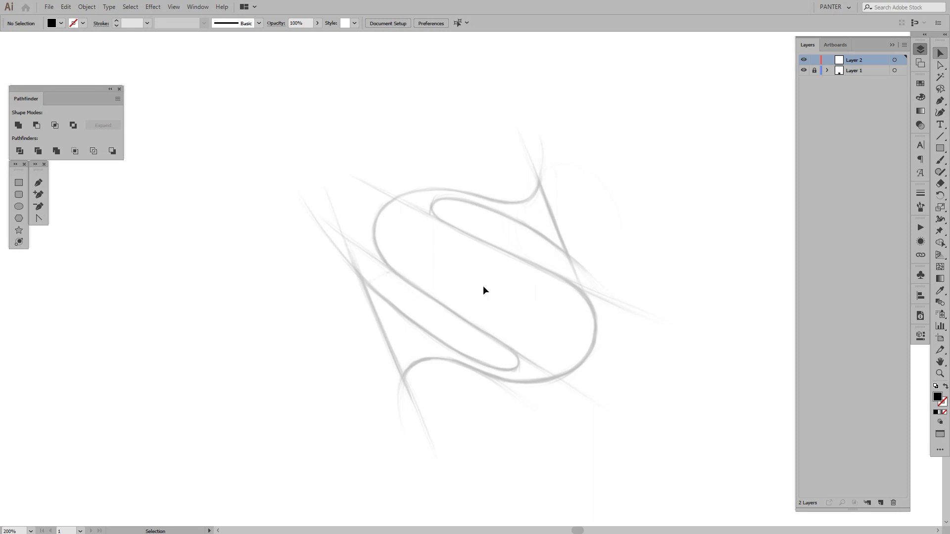
pyautogui.moveTo(483, 286)
pyautogui.mouseDown()
pyautogui.moveTo(509, 133)
pyautogui.moveTo(358, 178)
pyautogui.mouseUp()
pyautogui.moveTo(386, 211)
pyautogui.mouseDown()
pyautogui.moveTo(613, 284)
pyautogui.moveTo(582, 293)
pyautogui.mouseUp()
pyautogui.scroll(1, 532, 268)
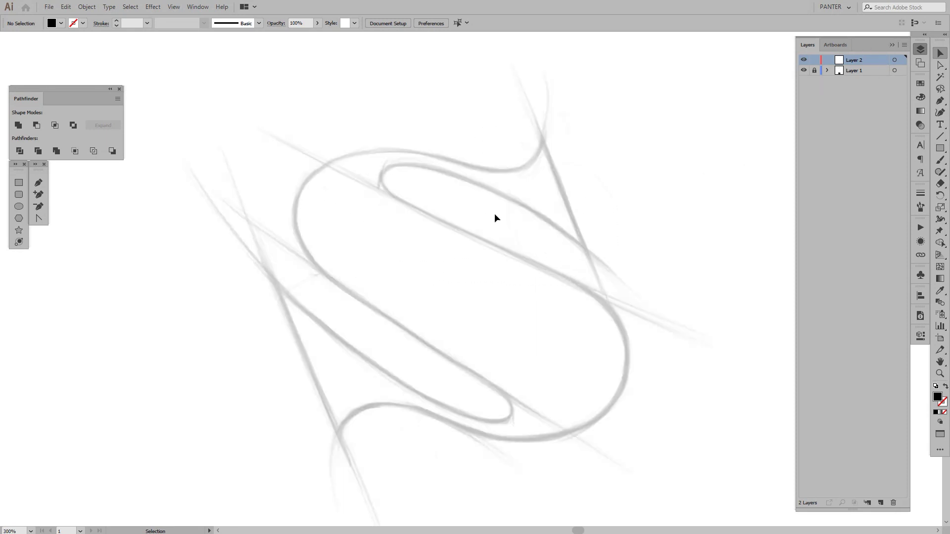
pyautogui.scroll(-1, 543, 237)
pyautogui.scroll(1, 567, 235)
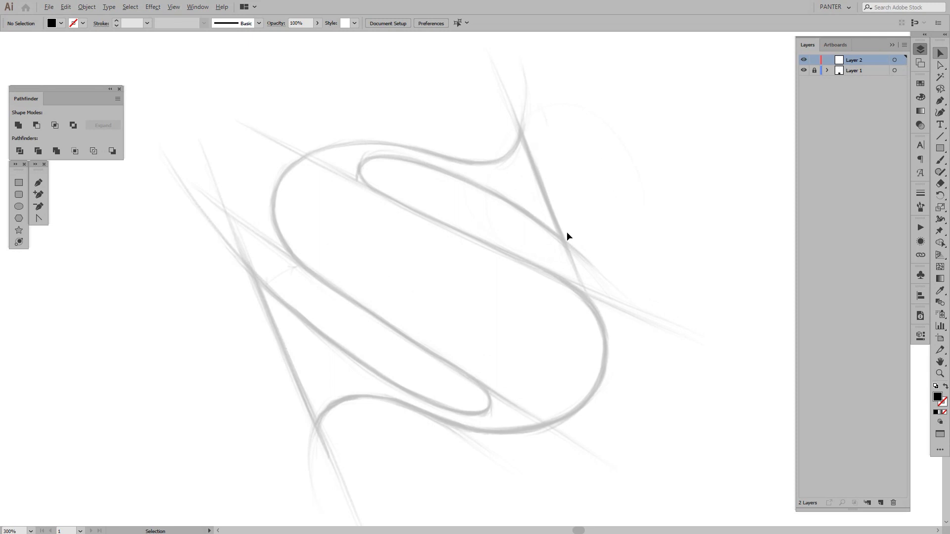
pyautogui.click(892, 45)
# Step: Activate the Pen tool and set it to draw with no fill and a black 1 pt stroke
pyautogui.moveTo(539, 287); pyautogui.dragTo(532, 279)
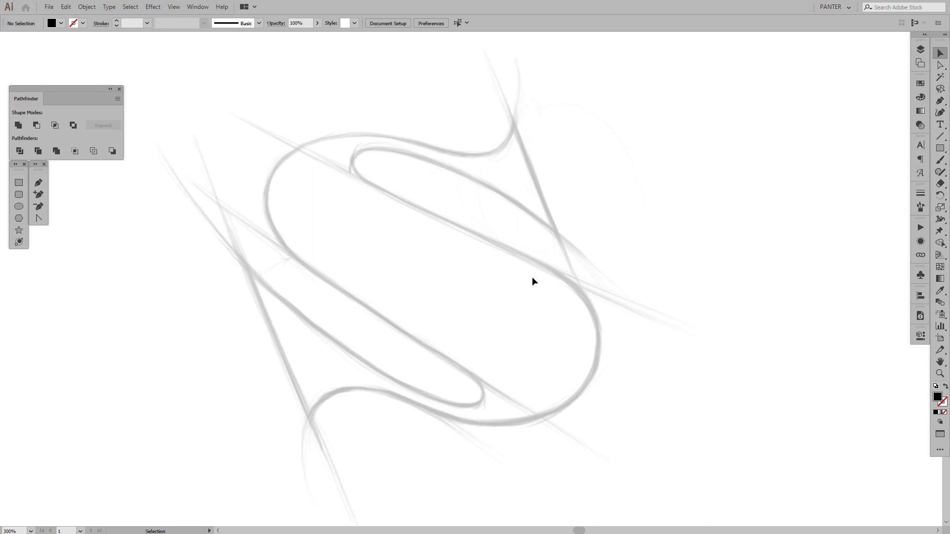
pyautogui.moveTo(939, 106); pyautogui.dragTo(910, 110)
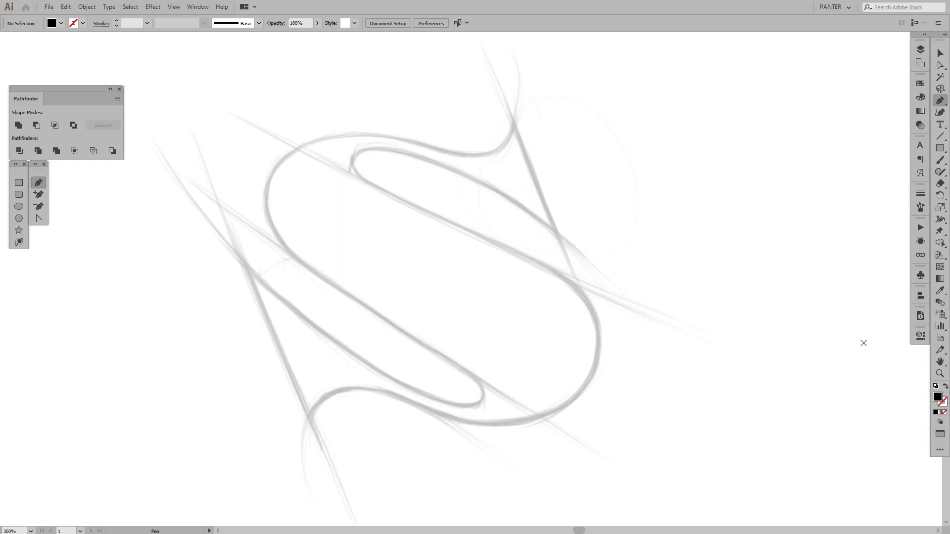
pyautogui.hotkey('shift', 'x')
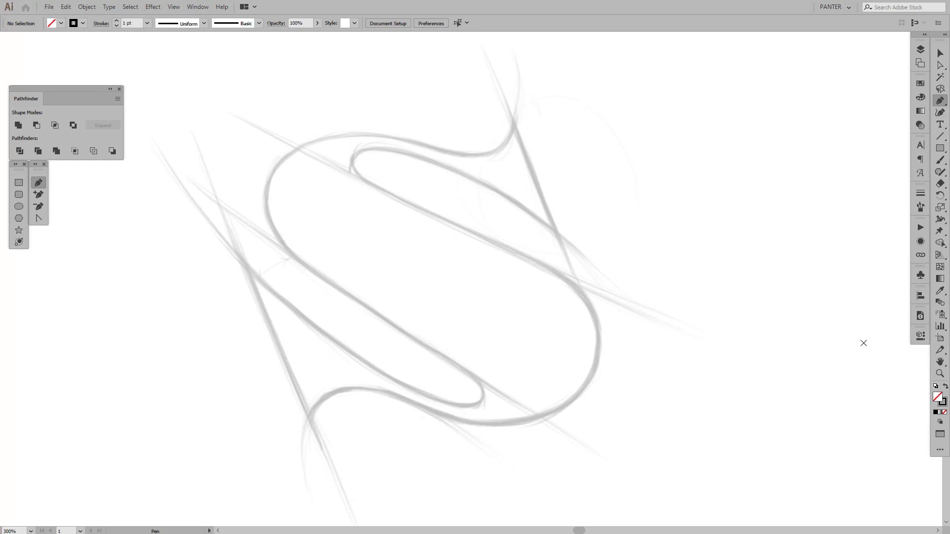
pyautogui.click(945, 387)
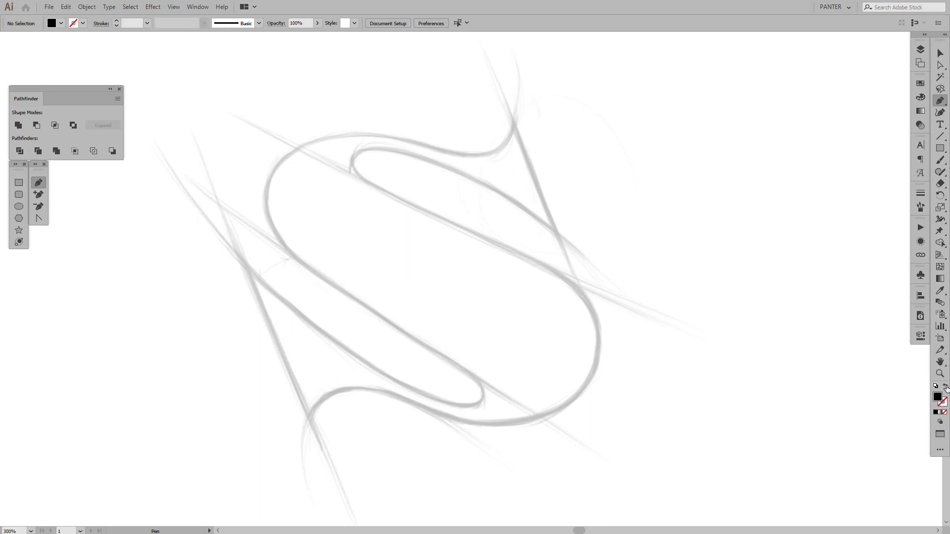
pyautogui.click(945, 387)
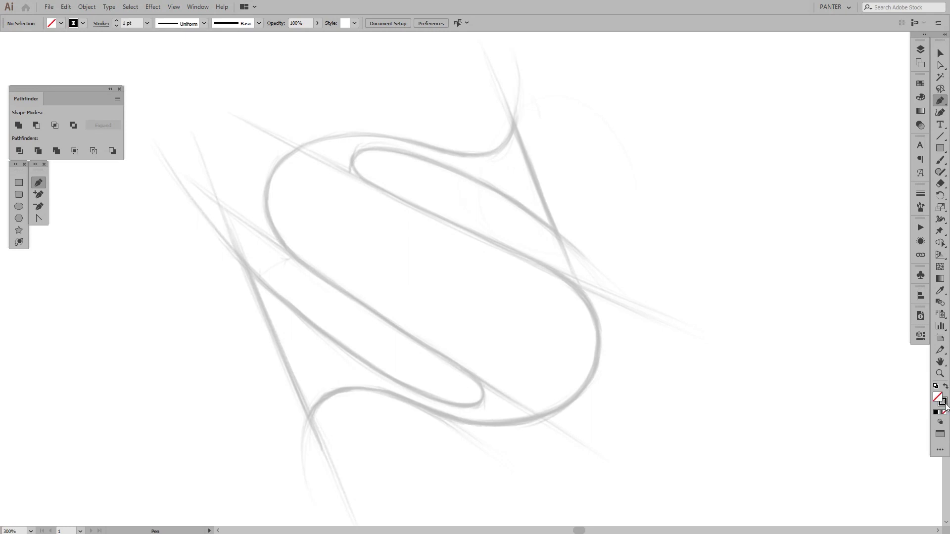
pyautogui.click(943, 402)
# Step: Draw a straight path segment about 57 px long up the outer edge of the S's upper spur, ending at its pointed tip
pyautogui.press('space')
pyautogui.moveTo(552, 175)
pyautogui.mouseDown()
pyautogui.moveTo(586, 212)
pyautogui.moveTo(600, 278)
pyautogui.moveTo(584, 219)
pyautogui.mouseUp()
pyautogui.scroll(1, 507, 186)
pyautogui.press('space')
pyautogui.moveTo(534, 189); pyautogui.dragTo(533, 172)
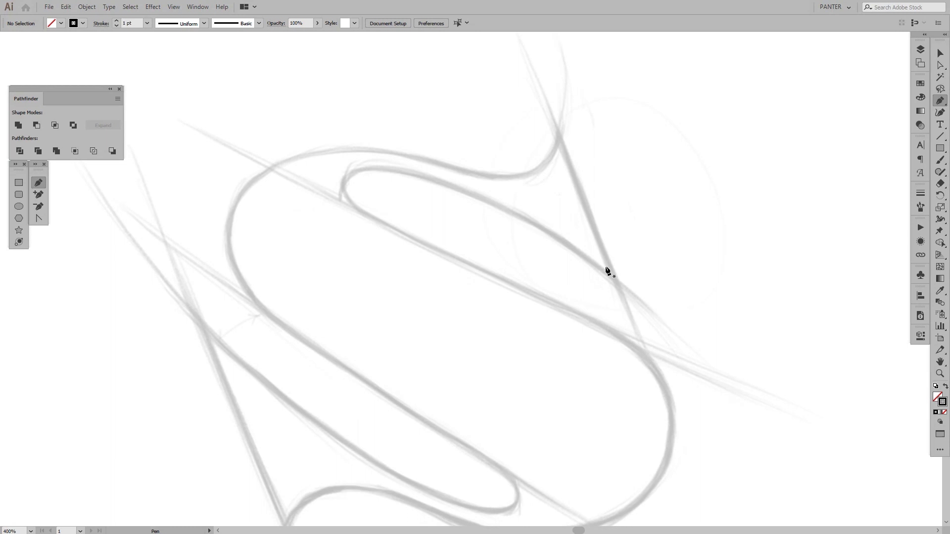
pyautogui.press('space')
pyautogui.moveTo(610, 243); pyautogui.dragTo(632, 303)
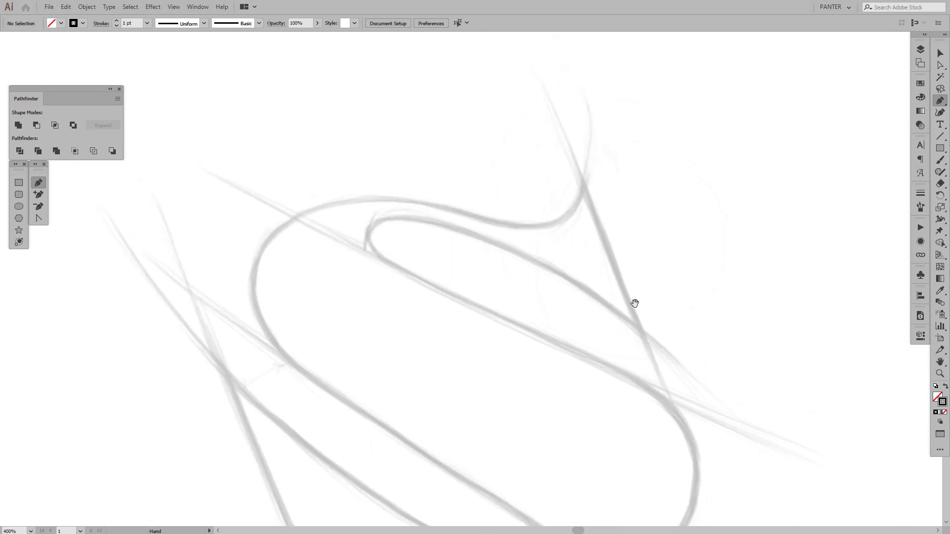
pyautogui.click(641, 333)
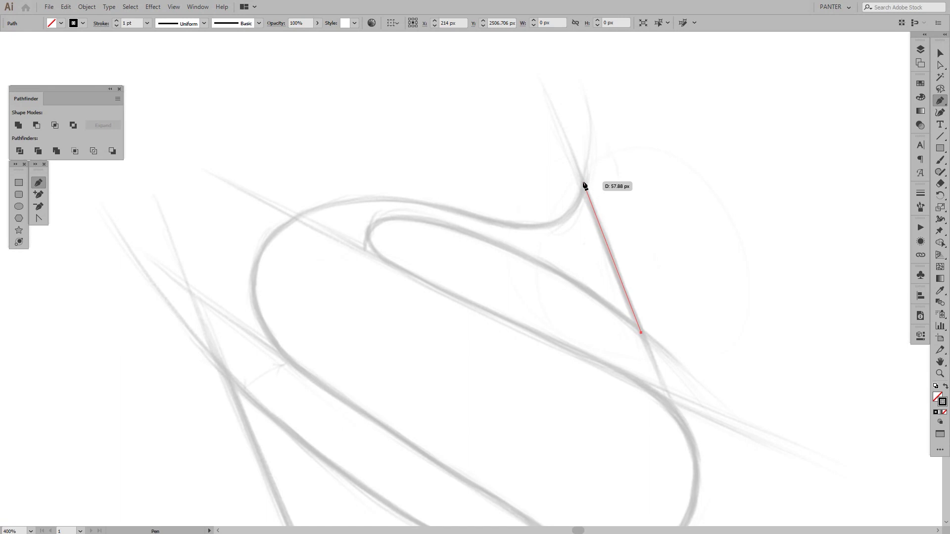
pyautogui.moveTo(585, 186); pyautogui.dragTo(607, 228)
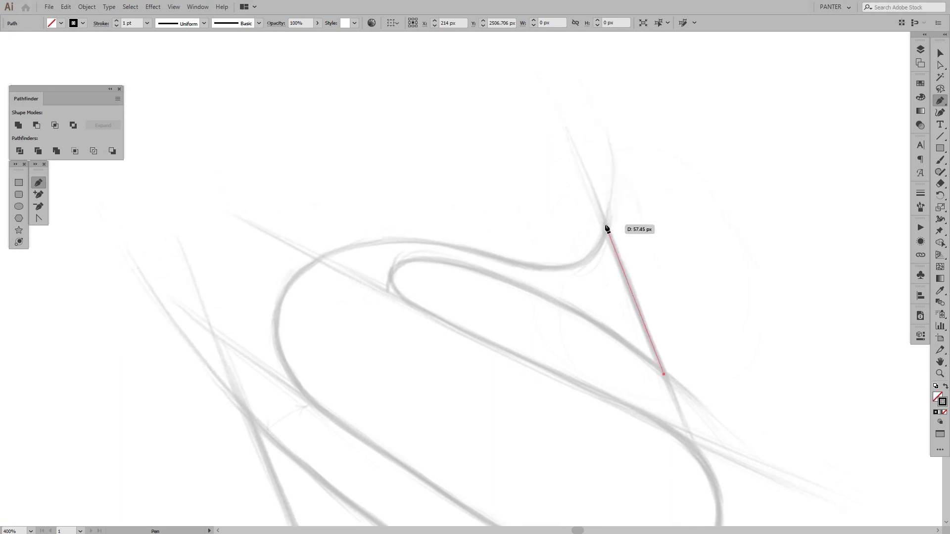
pyautogui.click(606, 228)
# Step: Trace the curve from the spur tip to the S's topmost point with a horizontal handle, and adjust the tip's handle to fit the sketch
pyautogui.moveTo(585, 240)
pyautogui.mouseDown()
pyautogui.moveTo(550, 209)
pyautogui.moveTo(580, 228)
pyautogui.mouseUp()
pyautogui.moveTo(577, 288); pyautogui.dragTo(579, 290)
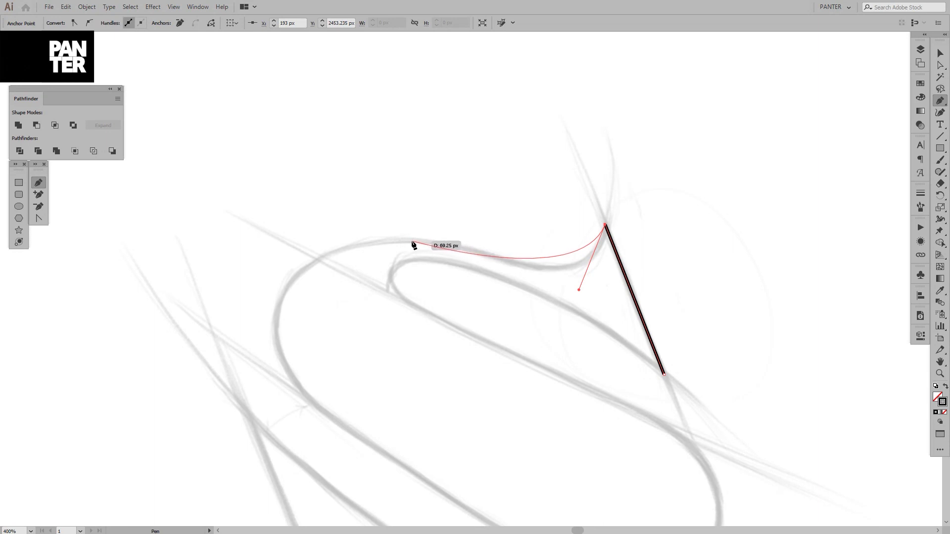
pyautogui.moveTo(412, 242); pyautogui.dragTo(323, 243)
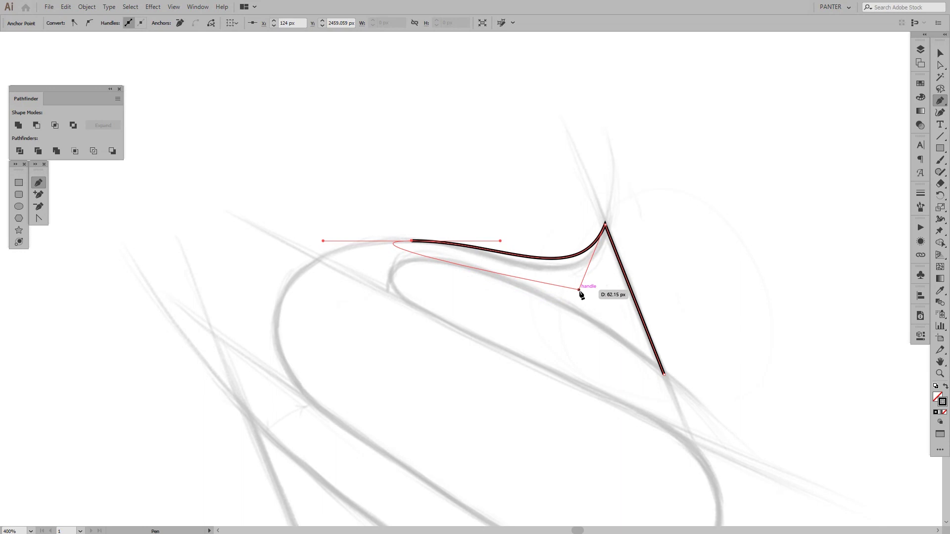
pyautogui.moveTo(579, 289); pyautogui.dragTo(578, 308)
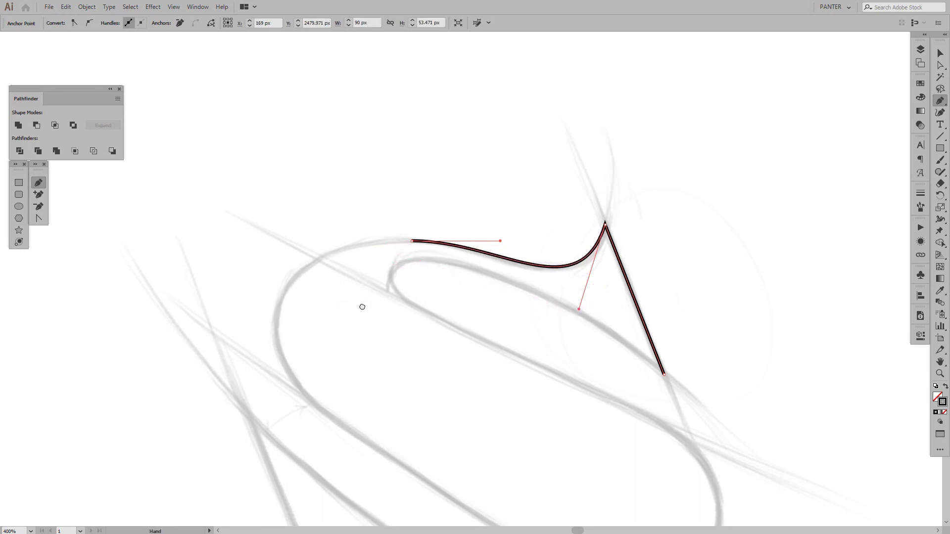
# Step: Continue the path around the S's upper curve to an anchor at its leftmost extreme with vertical handles
pyautogui.moveTo(325, 313); pyautogui.dragTo(386, 246)
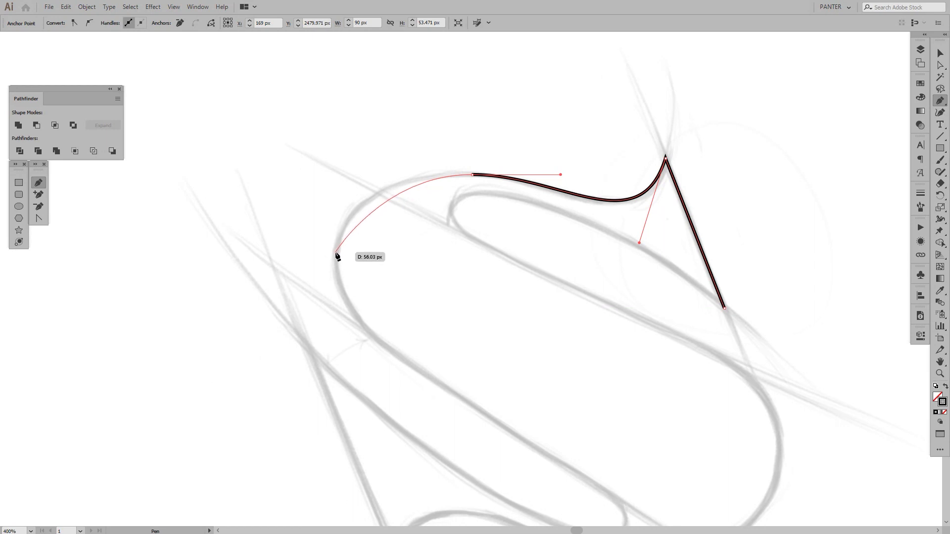
pyautogui.moveTo(336, 254)
pyautogui.mouseDown()
pyautogui.moveTo(334, 281)
pyautogui.moveTo(369, 284)
pyautogui.moveTo(360, 272)
pyautogui.moveTo(335, 272)
pyautogui.moveTo(360, 274)
pyautogui.moveTo(330, 282)
pyautogui.moveTo(349, 283)
pyautogui.moveTo(334, 275)
pyautogui.moveTo(331, 293)
pyautogui.moveTo(326, 283)
pyautogui.moveTo(321, 295)
pyautogui.mouseUp()
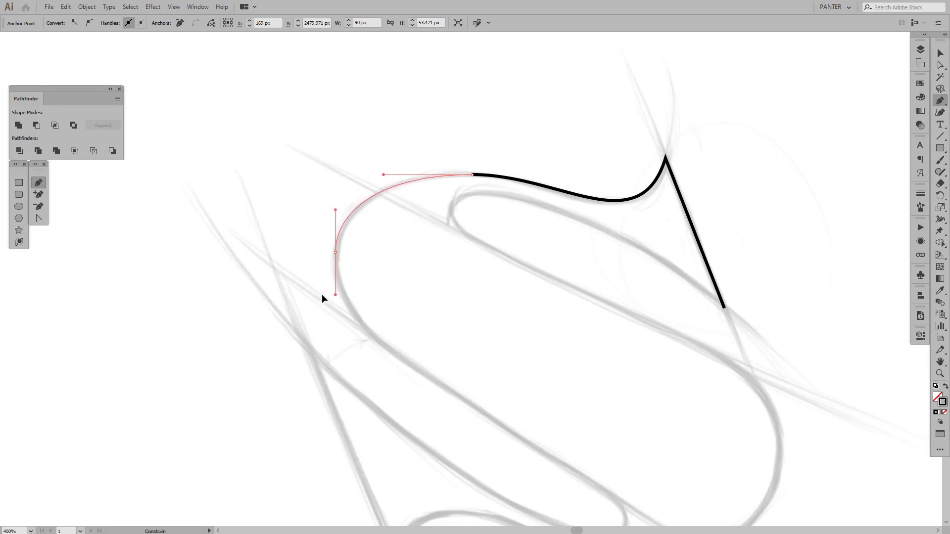
pyautogui.moveTo(323, 295); pyautogui.dragTo(322, 300)
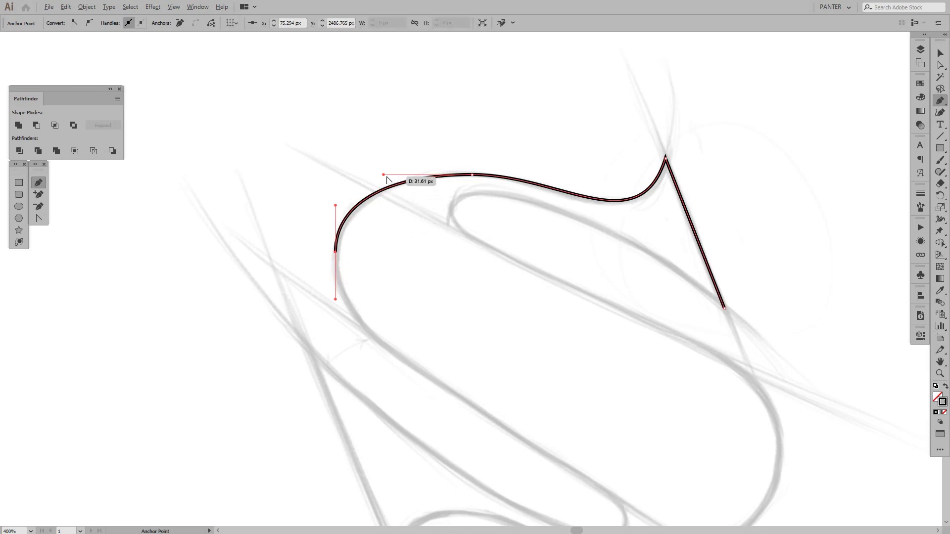
# Step: Shorten the left-hand handle of the S's topmost anchor so the upper curve fits the sketch
pyautogui.moveTo(384, 176); pyautogui.dragTo(396, 178)
pyautogui.moveTo(451, 363); pyautogui.dragTo(381, 268)
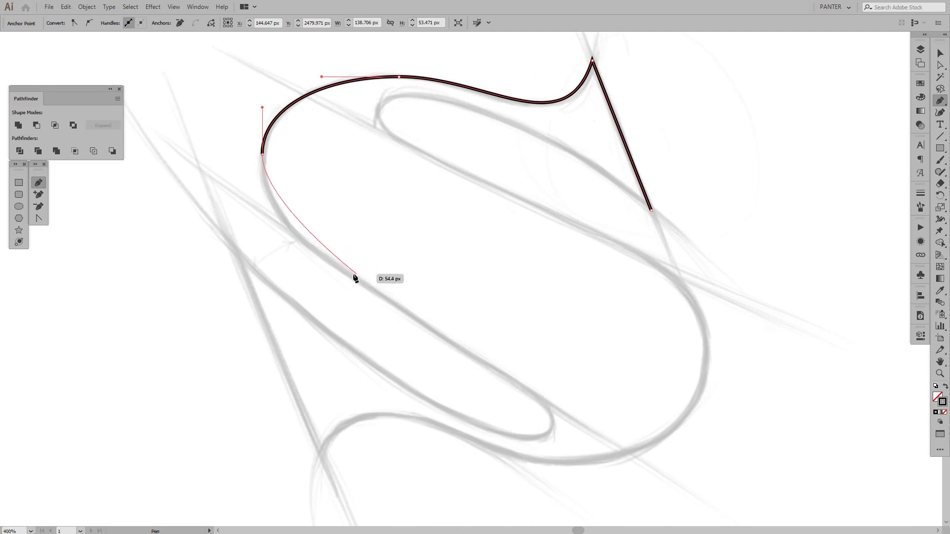
pyautogui.moveTo(345, 272); pyautogui.dragTo(401, 307)
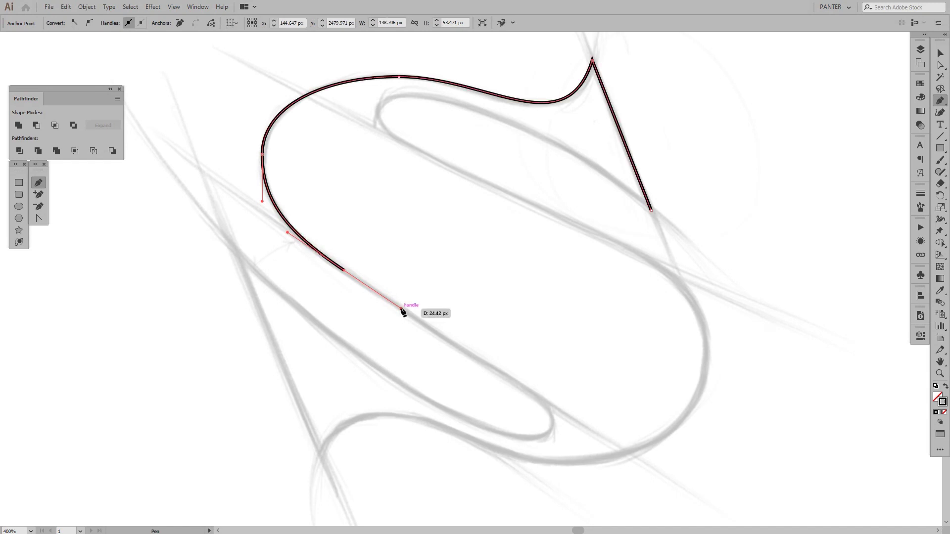
pyautogui.press('ctrl')
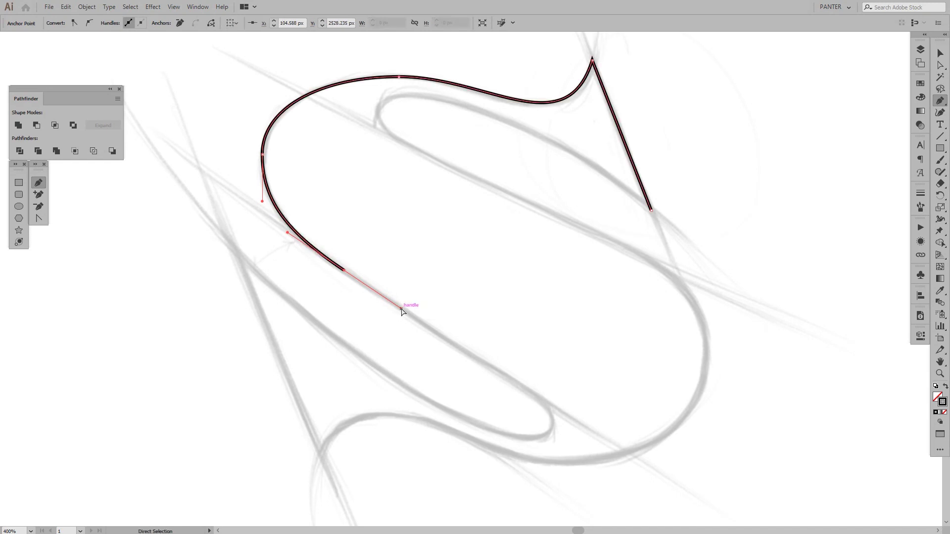
pyautogui.hotkey('ctrl', 'z')
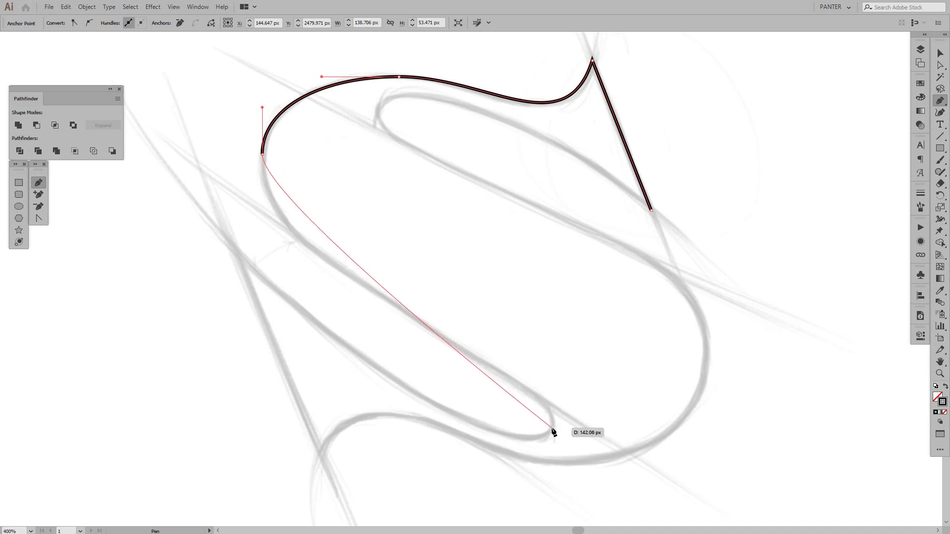
# Step: Trace the diagonal curve to the lower counter's rounded end with a vertical handle, and lengthen the leftmost anchor's lower handle to fit the sketch
pyautogui.moveTo(551, 427); pyautogui.dragTo(549, 491)
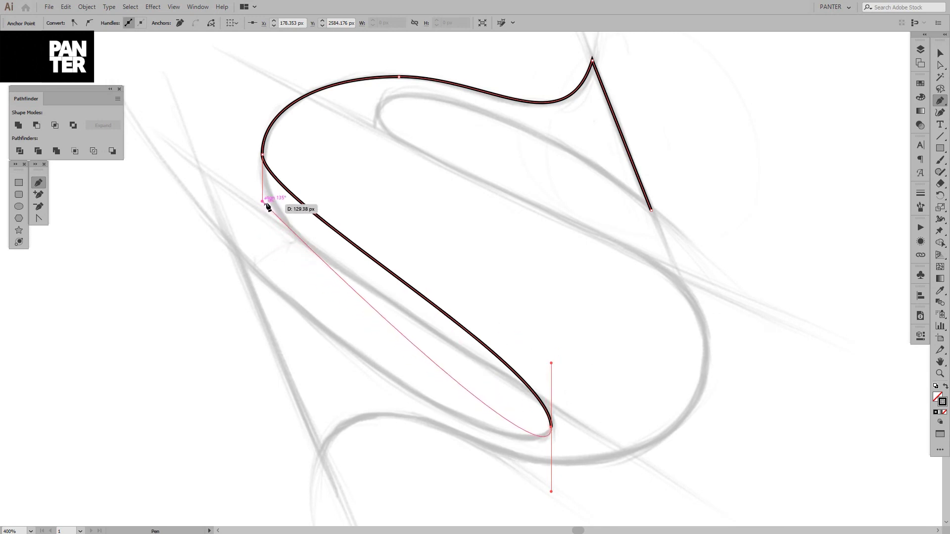
pyautogui.moveTo(263, 202); pyautogui.dragTo(249, 292)
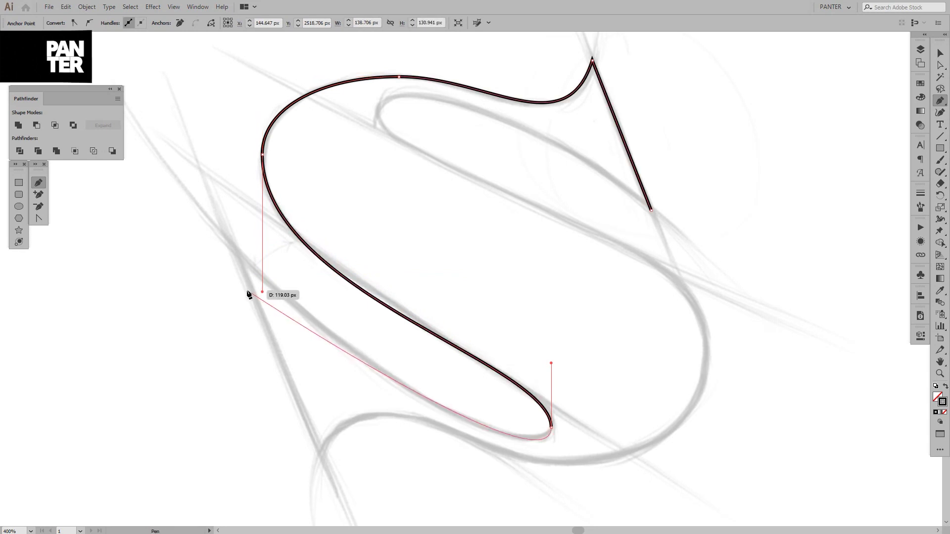
pyautogui.moveTo(265, 239); pyautogui.dragTo(291, 280)
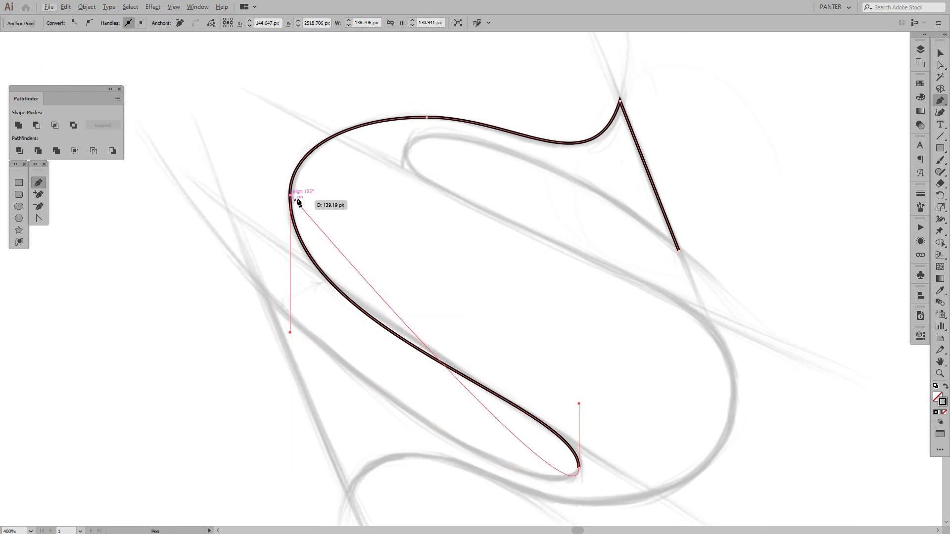
pyautogui.press('alt')
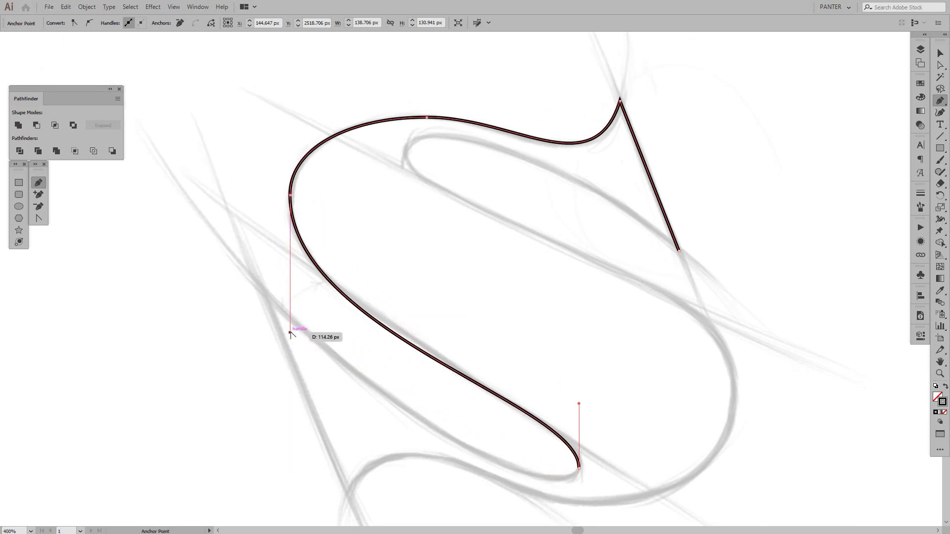
pyautogui.click(290, 333)
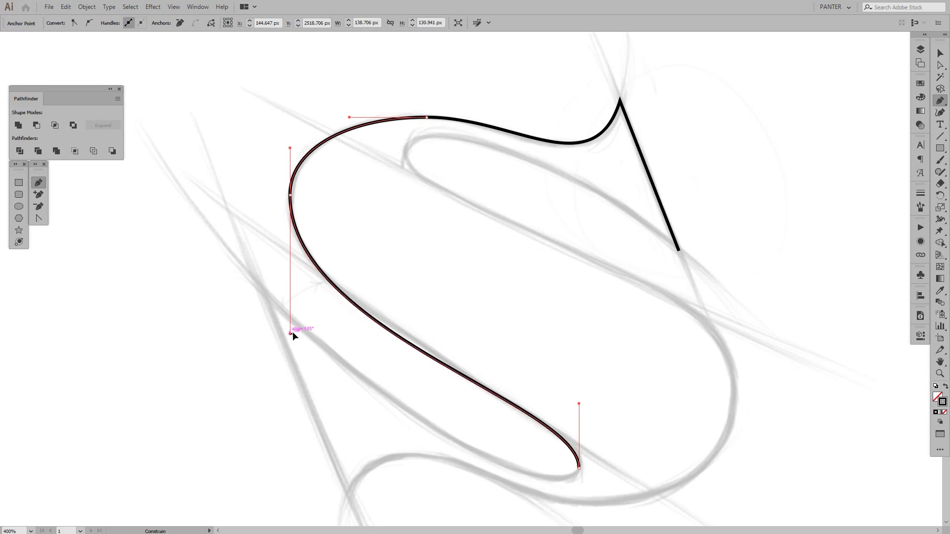
pyautogui.moveTo(292, 331); pyautogui.dragTo(295, 328)
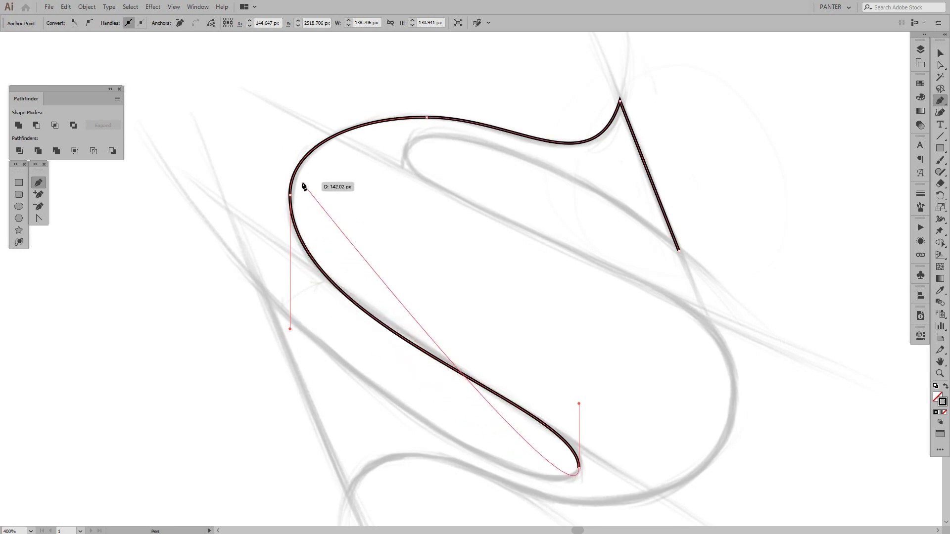
pyautogui.press('alt')
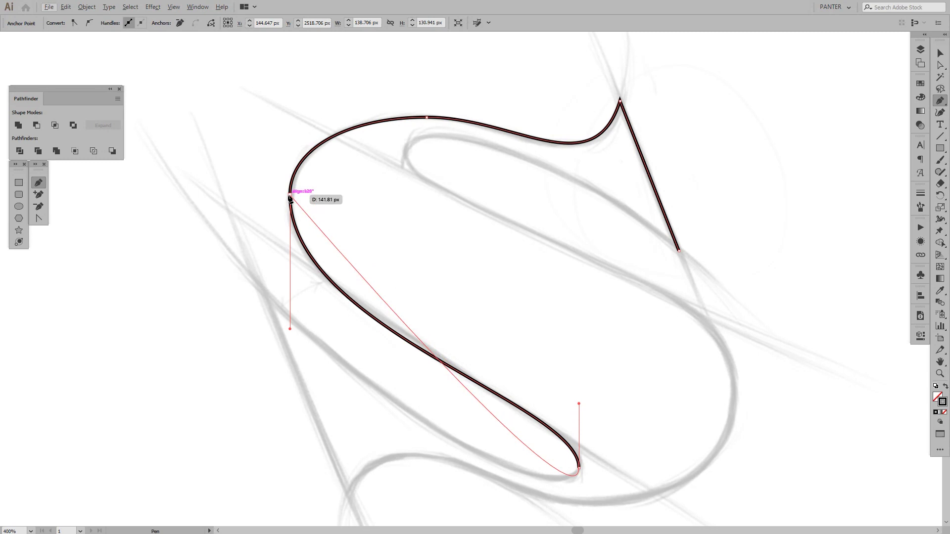
# Step: Continue the path around the lower counter's rounded end back up to the lower spur's upper corner, and adjust the rounded end's lower handle
pyautogui.press('space')
pyautogui.moveTo(456, 387); pyautogui.dragTo(528, 341)
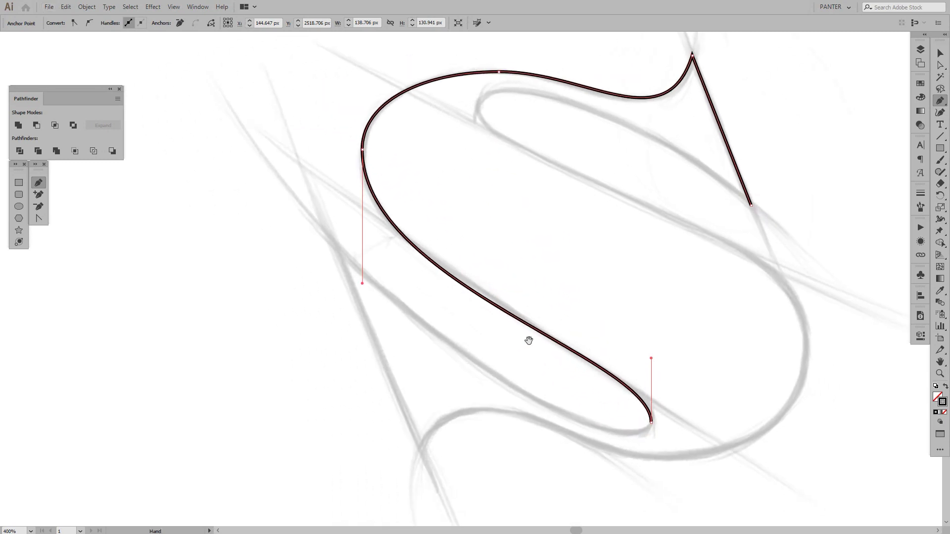
pyautogui.press('space')
pyautogui.moveTo(335, 239); pyautogui.dragTo(332, 197)
pyautogui.click(392, 276)
pyautogui.press('space')
pyautogui.moveTo(504, 351); pyautogui.dragTo(437, 227)
pyautogui.press('alt')
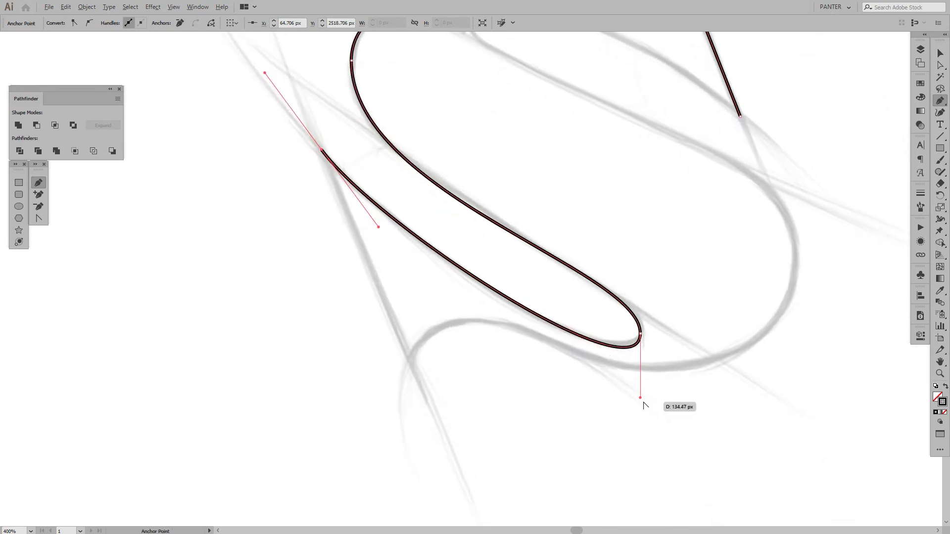
pyautogui.moveTo(640, 398); pyautogui.dragTo(640, 394)
# Step: Remove the outgoing handle from the anchor at the lower spur's upper corner so a straight segment can follow
pyautogui.moveTo(336, 159); pyautogui.dragTo(379, 289)
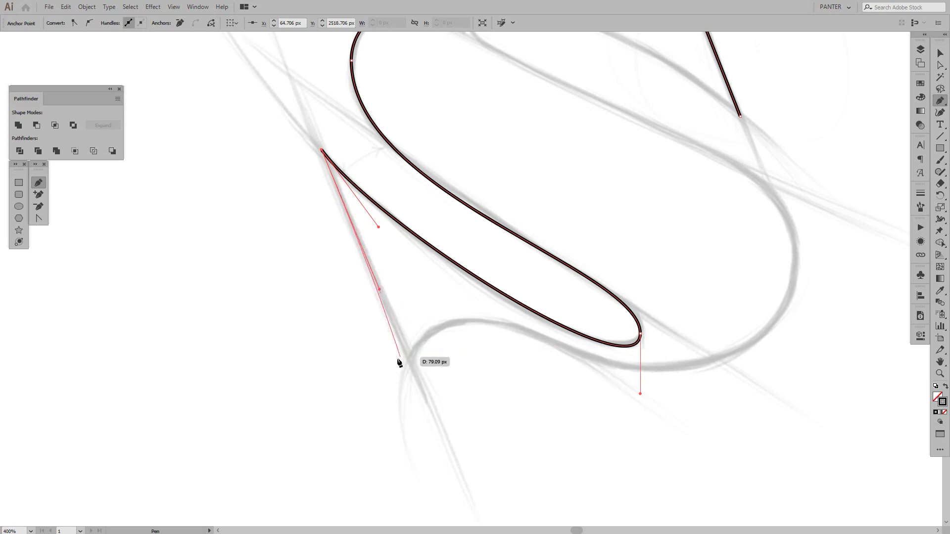
pyautogui.hotkey('ctrl', 'z')
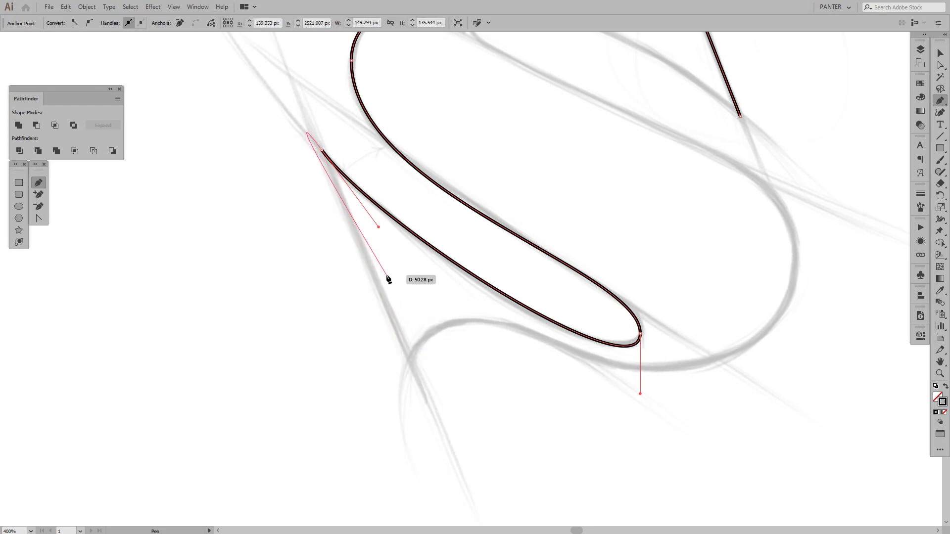
pyautogui.click(322, 152)
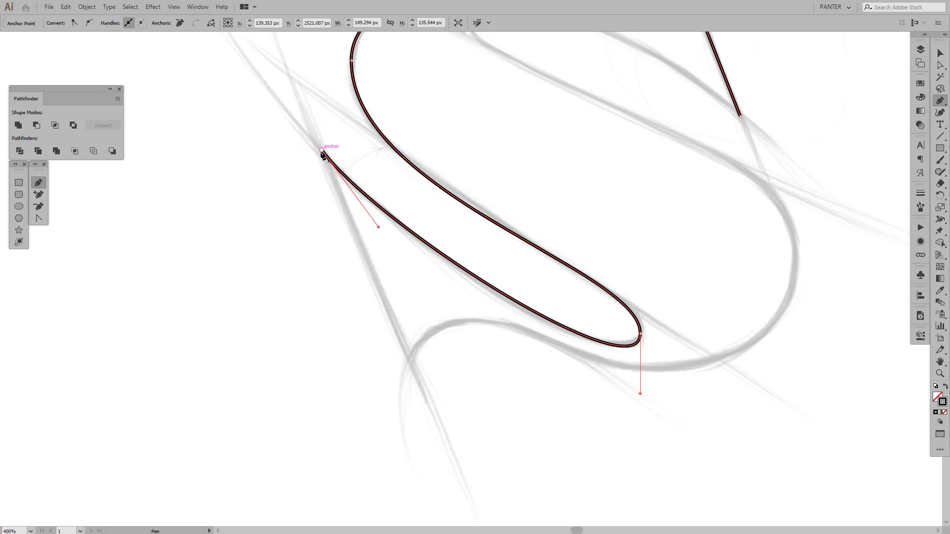
pyautogui.click(322, 152)
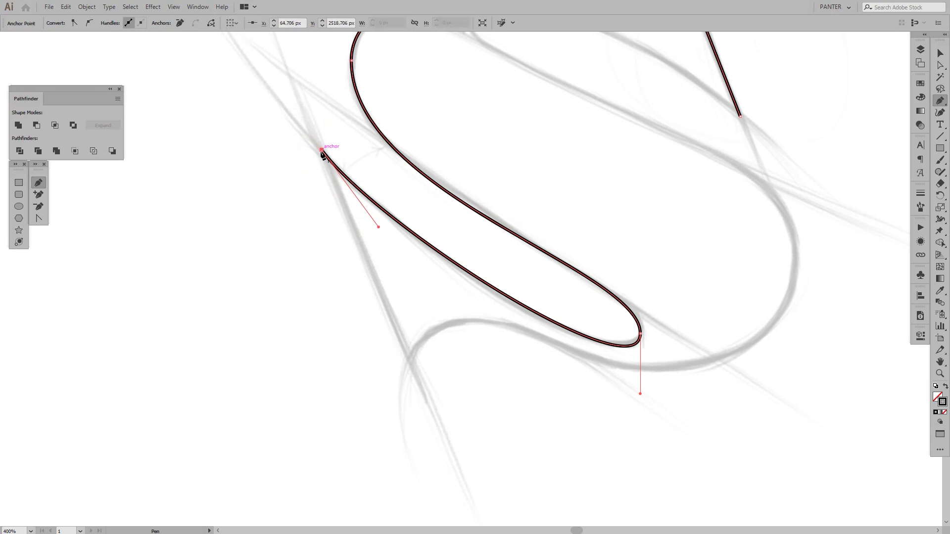
# Step: Draw a straight segment down the lower spur's outer edge to its tip, and pull an outgoing handle up along the sketched curve
pyautogui.moveTo(322, 151); pyautogui.dragTo(411, 365)
pyautogui.moveTo(411, 365); pyautogui.dragTo(409, 364)
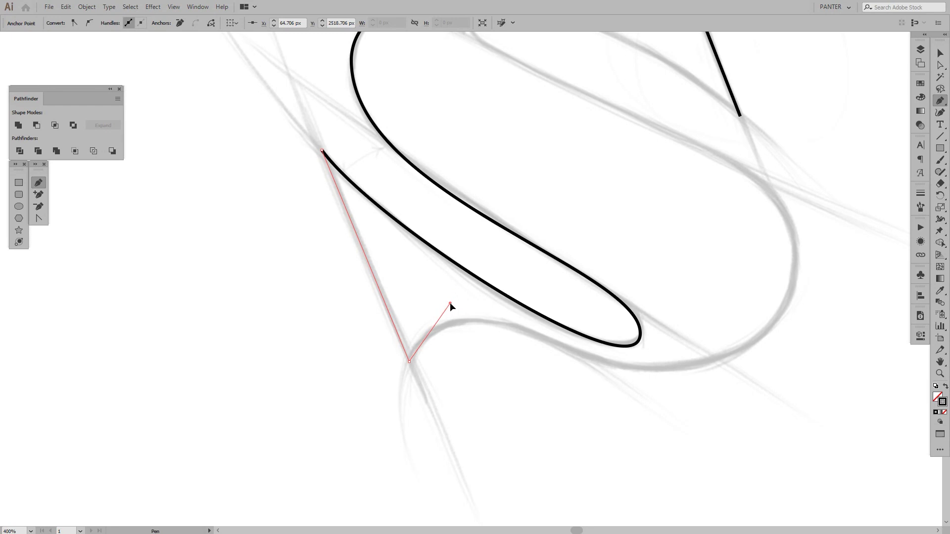
pyautogui.moveTo(451, 303); pyautogui.dragTo(451, 303)
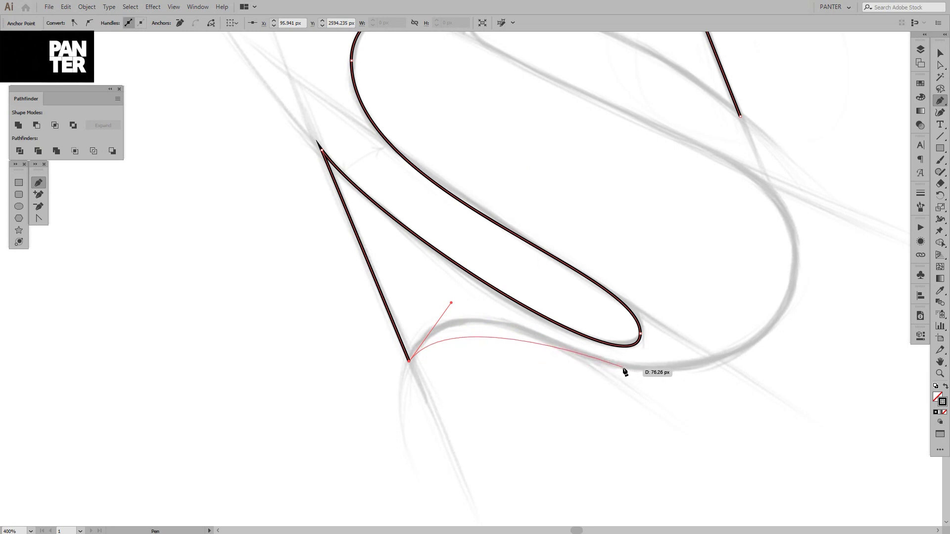
# Step: Trace the curve from the lower spur tip to the S's bottom with horizontal handles, and extend the tip's handle to fit the sketch
pyautogui.moveTo(623, 368); pyautogui.dragTo(635, 369)
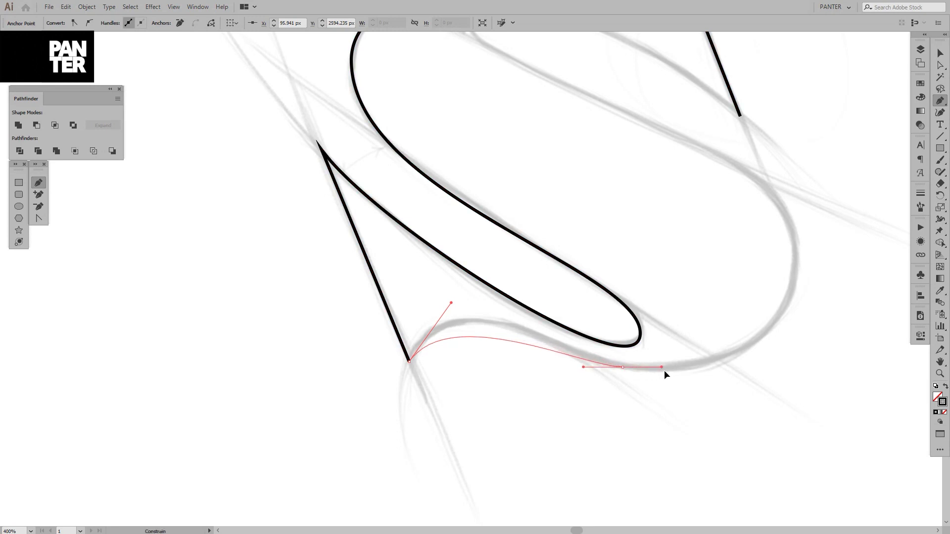
pyautogui.moveTo(691, 380); pyautogui.dragTo(691, 380)
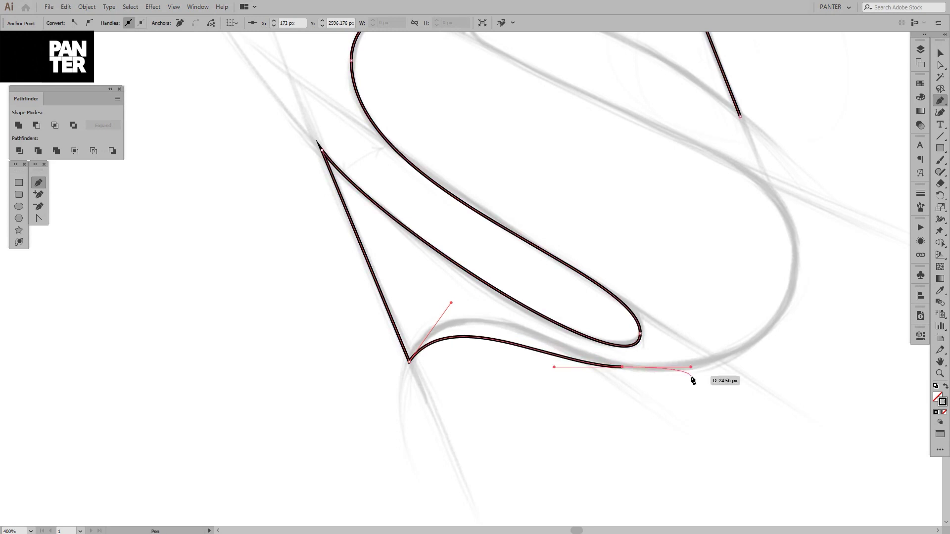
pyautogui.moveTo(451, 303)
pyautogui.mouseDown()
pyautogui.moveTo(465, 275)
pyautogui.moveTo(479, 272)
pyautogui.mouseUp()
pyautogui.moveTo(753, 304); pyautogui.dragTo(640, 369)
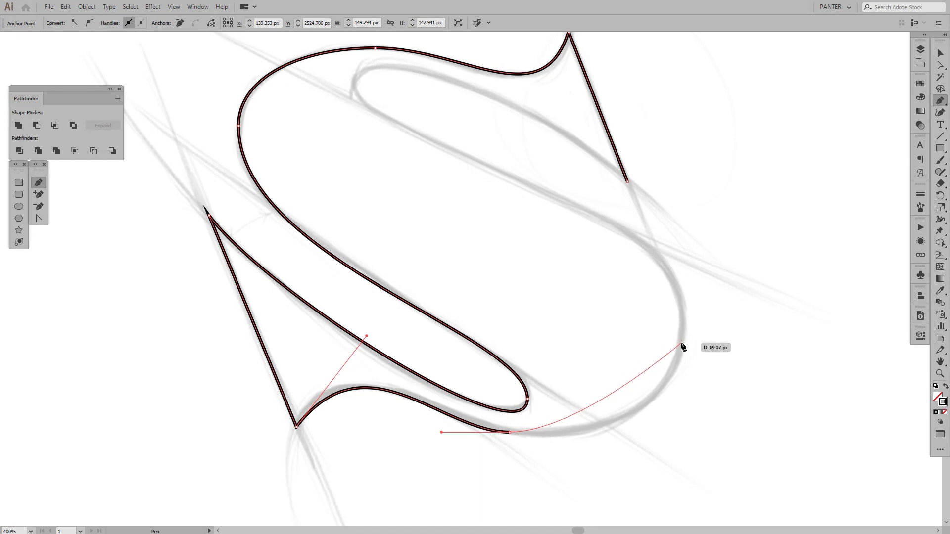
# Step: Continue the path around the S's lower bowl to an anchor at its rightmost extreme with a vertical handle
pyautogui.moveTo(681, 342)
pyautogui.mouseDown()
pyautogui.moveTo(702, 257)
pyautogui.moveTo(690, 252)
pyautogui.moveTo(692, 280)
pyautogui.moveTo(699, 270)
pyautogui.mouseUp()
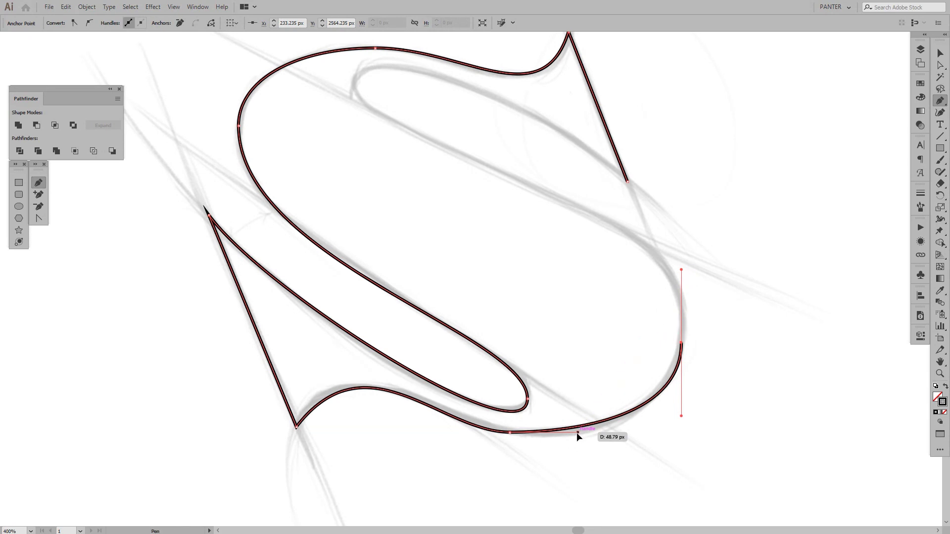
pyautogui.moveTo(577, 433); pyautogui.dragTo(576, 440)
pyautogui.hotkey('ctrl', 'z')
pyautogui.press('space')
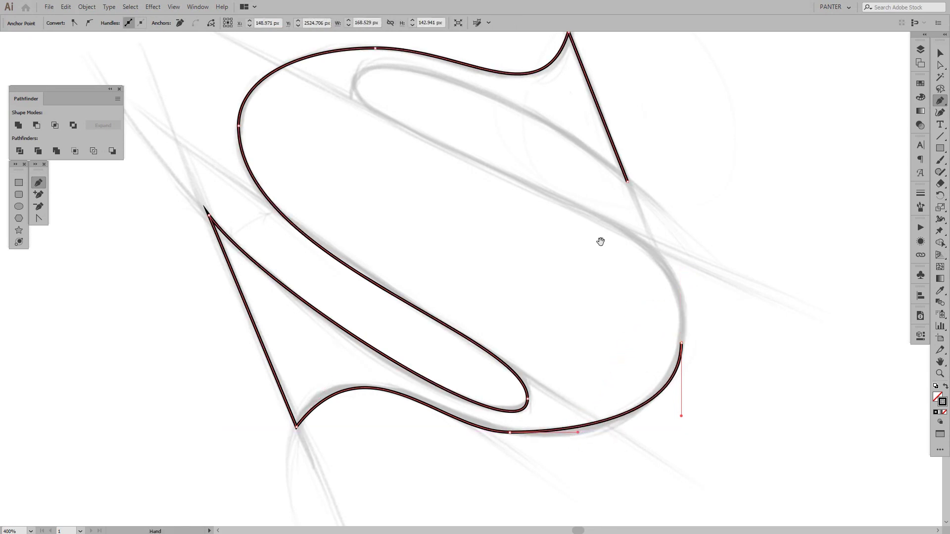
pyautogui.moveTo(600, 242); pyautogui.dragTo(613, 347)
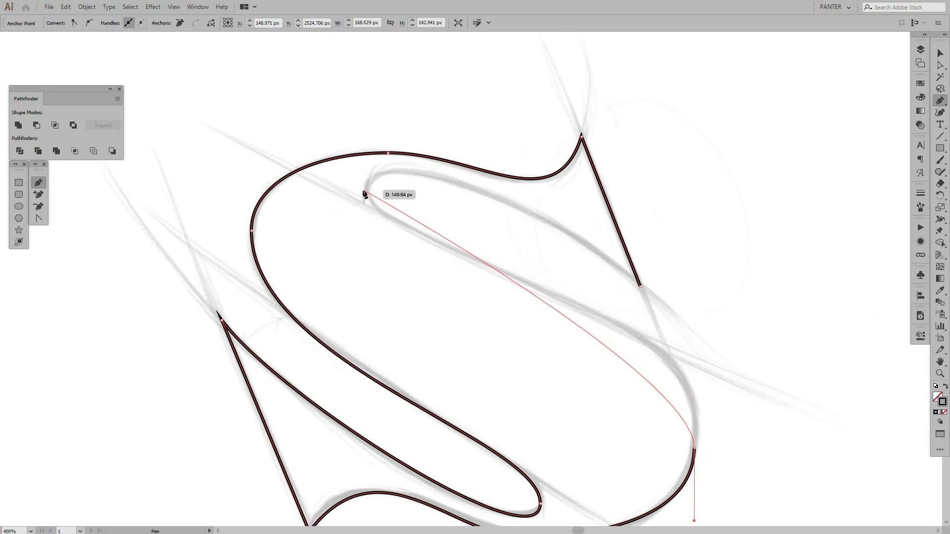
# Step: Trace the curve to the upper counter's rounded end with vertical handles, and lengthen the rightmost anchor's upper handle to fit the sketch
pyautogui.moveTo(367, 188); pyautogui.dragTo(367, 122)
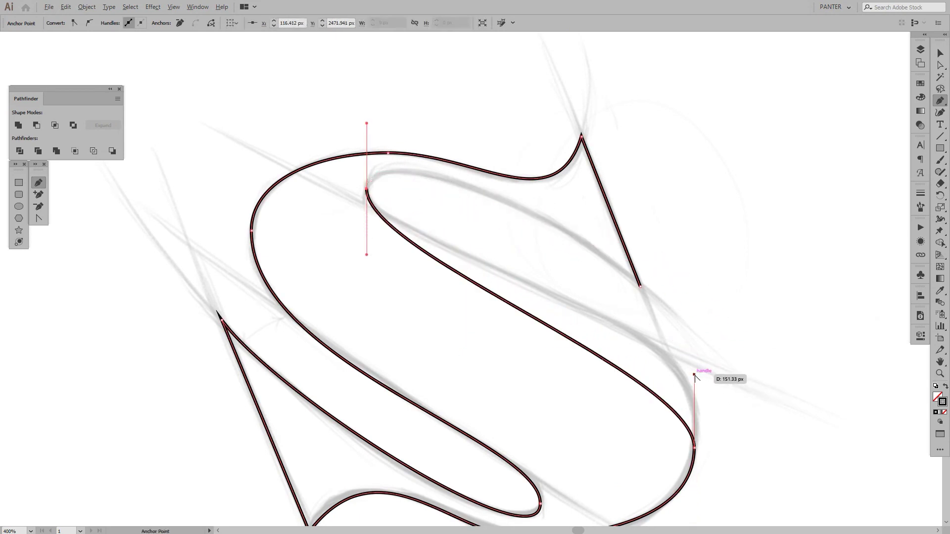
pyautogui.moveTo(694, 375); pyautogui.dragTo(714, 289)
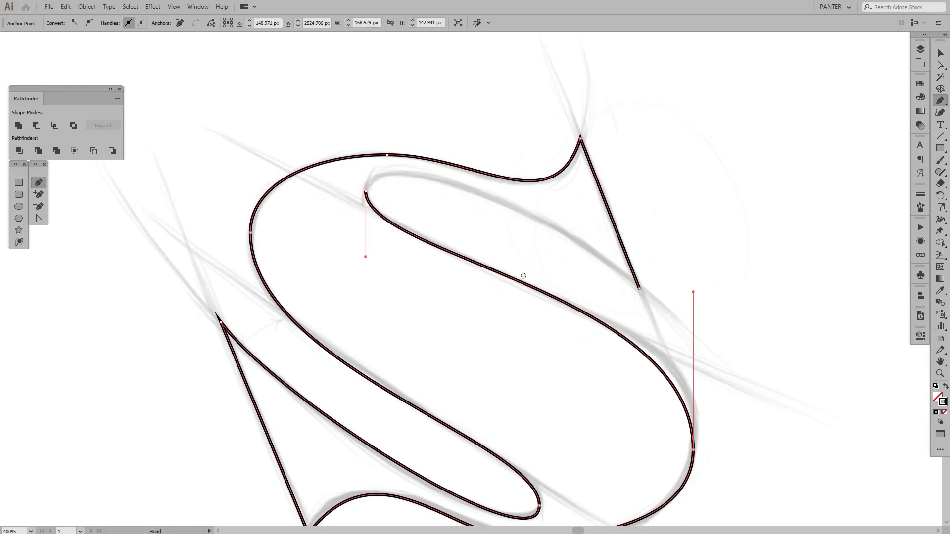
pyautogui.moveTo(523, 276); pyautogui.dragTo(501, 310)
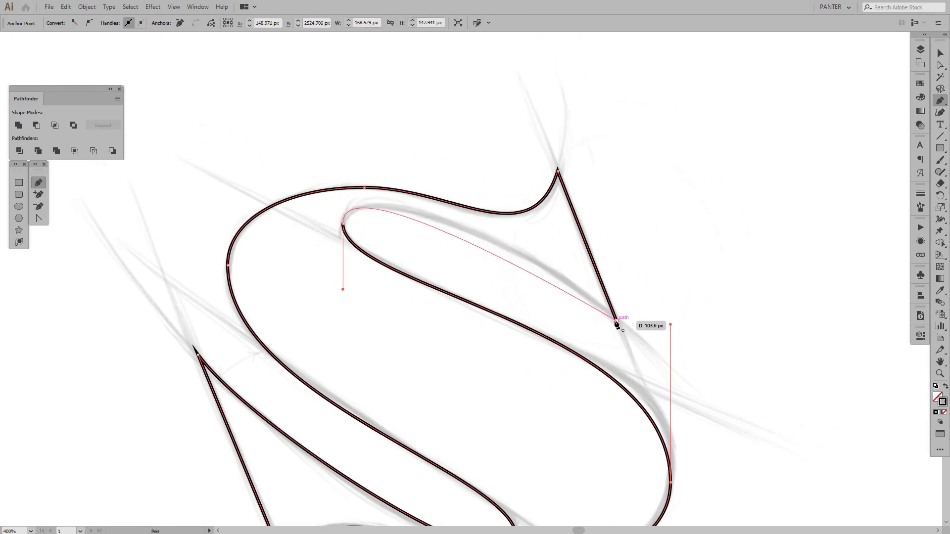
# Step: Close the path at the upper spur's starting anchor, shaping the final curve along the upper counter's edge
pyautogui.moveTo(616, 320)
pyautogui.mouseDown()
pyautogui.moveTo(670, 377)
pyautogui.moveTo(643, 218)
pyautogui.moveTo(662, 291)
pyautogui.mouseUp()
pyautogui.moveTo(578, 384)
pyautogui.mouseDown()
pyautogui.moveTo(587, 283)
pyautogui.moveTo(543, 314)
pyautogui.mouseUp()
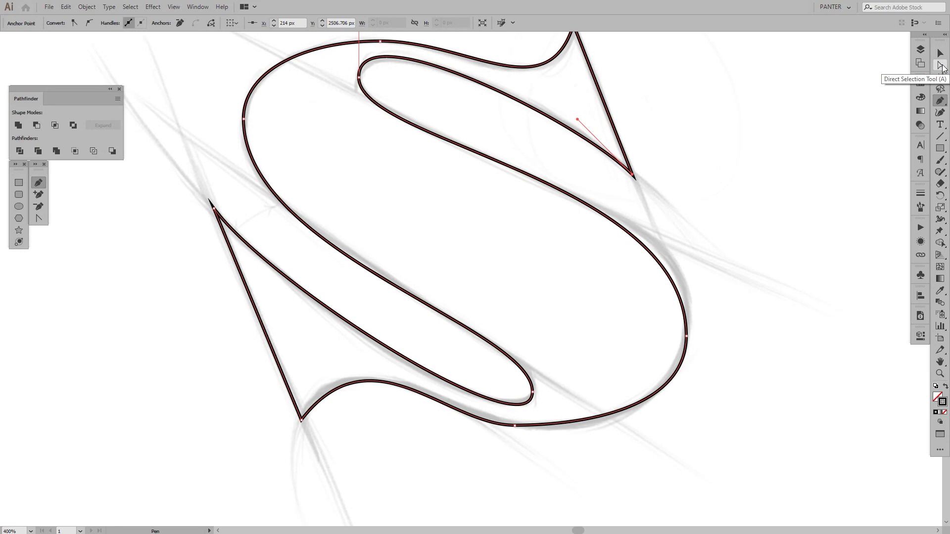
# Step: Using Direct Selection, shift the S's bottom anchor slightly to the right and tilt its handles to match the sketched lower curve
pyautogui.click(941, 66)
pyautogui.click(880, 68)
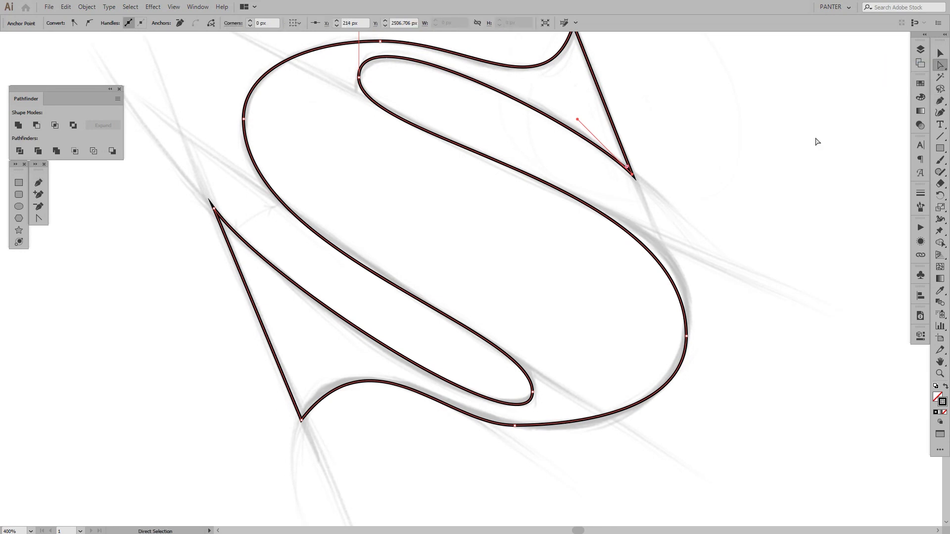
pyautogui.scroll(2, 519, 435)
pyautogui.moveTo(498, 407); pyautogui.dragTo(524, 417)
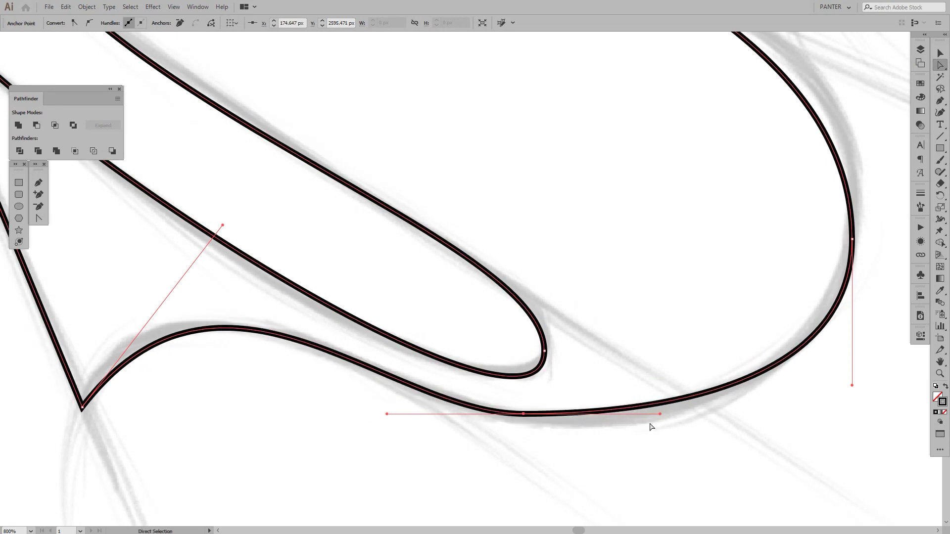
pyautogui.moveTo(659, 414); pyautogui.dragTo(630, 435)
pyautogui.scroll(-1, 574, 422)
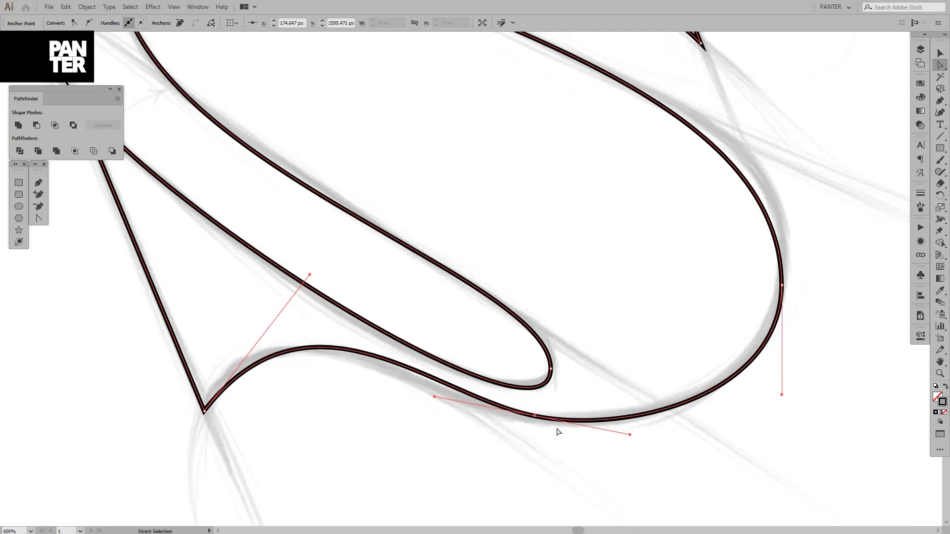
pyautogui.click(574, 450)
# Step: Inspect the traced outline against the sketch along the S's lower curve and right-hand bowl
pyautogui.scroll(-3, 574, 450)
pyautogui.scroll(2, 550, 424)
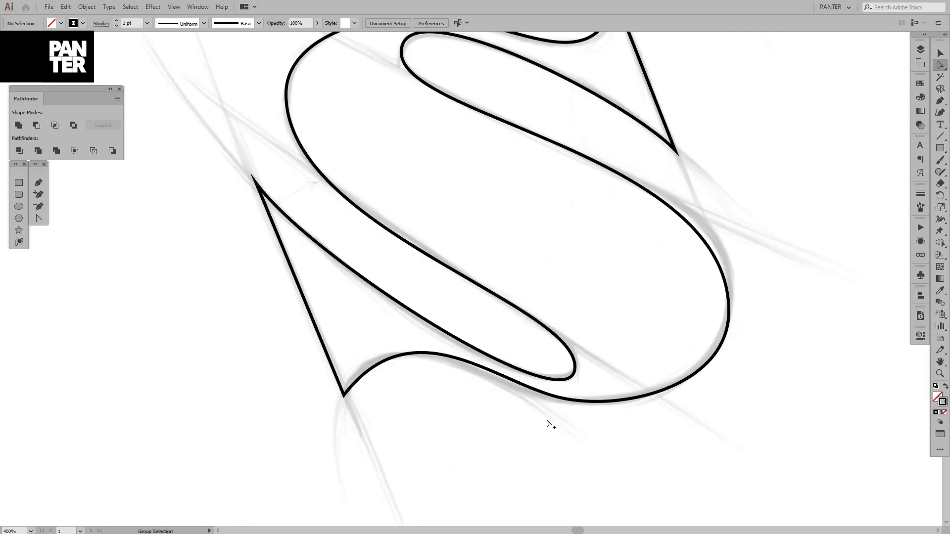
pyautogui.moveTo(604, 424); pyautogui.dragTo(572, 430)
pyautogui.scroll(1, 545, 441)
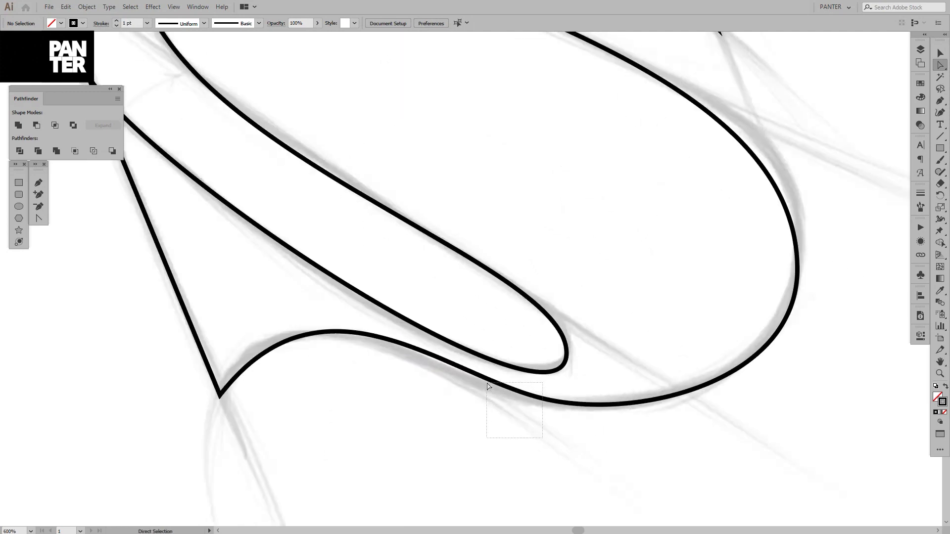
pyautogui.moveTo(486, 383); pyautogui.dragTo(486, 382)
pyautogui.click(546, 431)
pyautogui.scroll(-2, 547, 432)
pyautogui.moveTo(629, 376); pyautogui.dragTo(659, 458)
pyautogui.scroll(2, 711, 453)
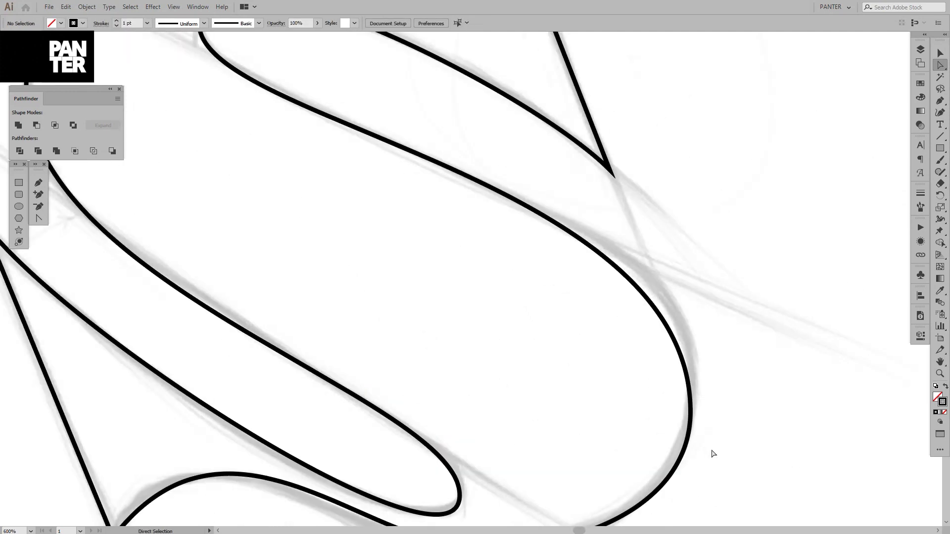
# Step: Nudge the S's rightmost anchor slightly upward with Direct Selection to refine the lower bowl
pyautogui.click(678, 385)
pyautogui.scroll(-1, 702, 394)
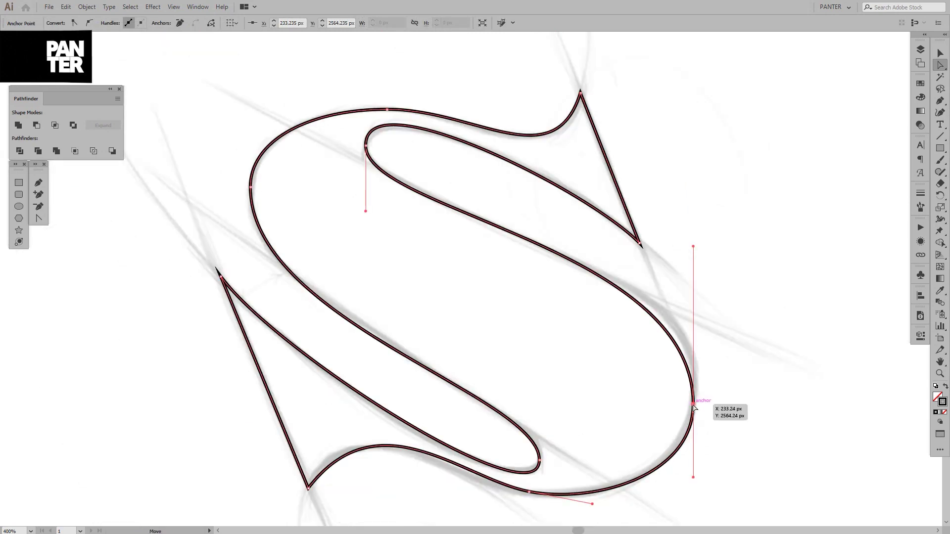
pyautogui.moveTo(693, 404); pyautogui.dragTo(693, 396)
# Step: Nudge the S's leftmost anchor slightly right and down, and lengthen its upper handle to refine the upper bowl
pyautogui.moveTo(194, 145); pyautogui.dragTo(359, 221)
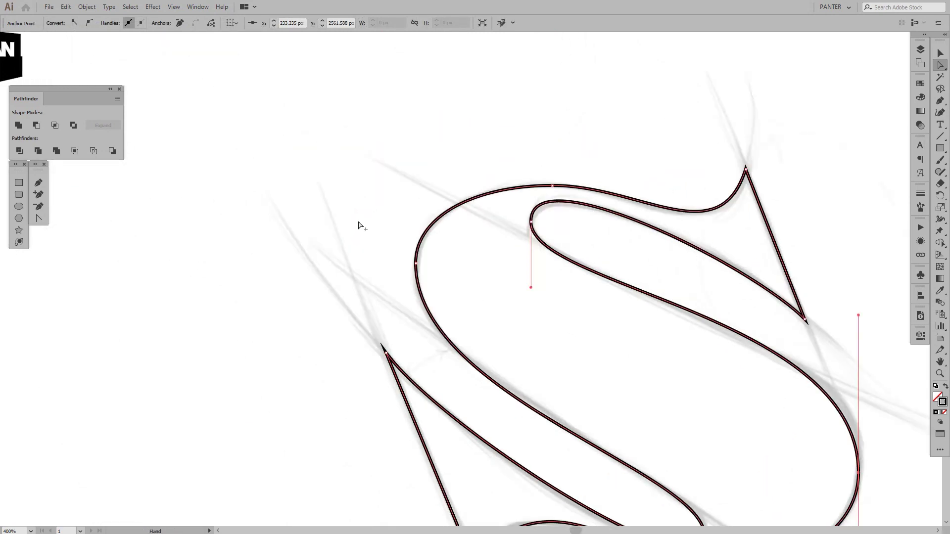
pyautogui.scroll(1, 361, 226)
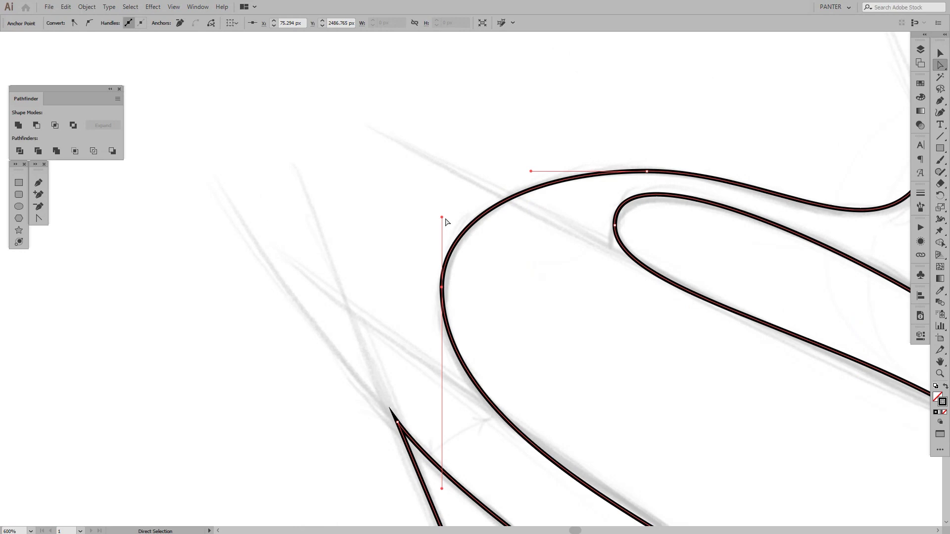
pyautogui.moveTo(442, 217); pyautogui.dragTo(456, 259)
pyautogui.click(534, 280)
# Step: Compare the whole traced outline with the sketch, checking the upper bowl, the diagonal spine and the right-hand bowl
pyautogui.scroll(-1, 534, 280)
pyautogui.scroll(-4, 534, 283)
pyautogui.scroll(3, 524, 269)
pyautogui.click(552, 267)
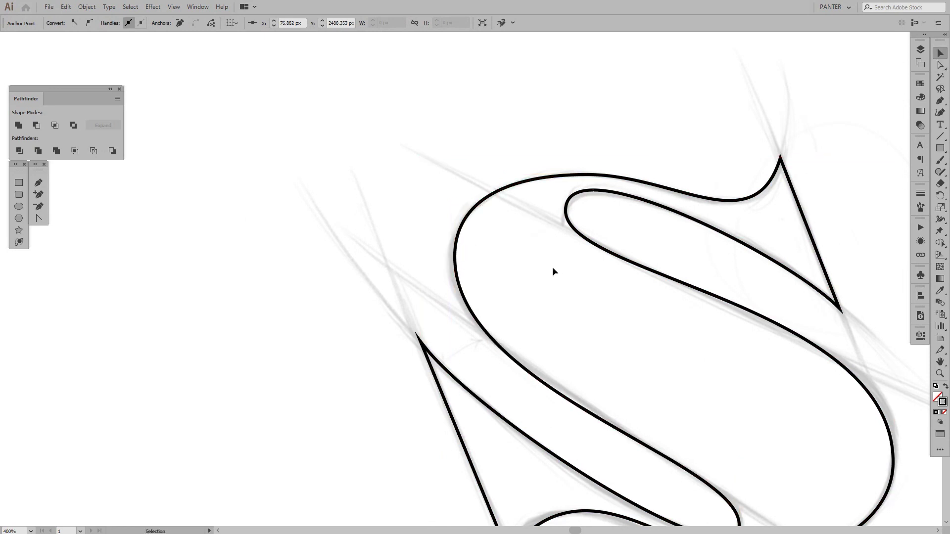
pyautogui.scroll(-3, 551, 269)
pyautogui.moveTo(551, 270); pyautogui.dragTo(462, 239)
pyautogui.scroll(1, 499, 249)
pyautogui.moveTo(547, 346); pyautogui.dragTo(526, 317)
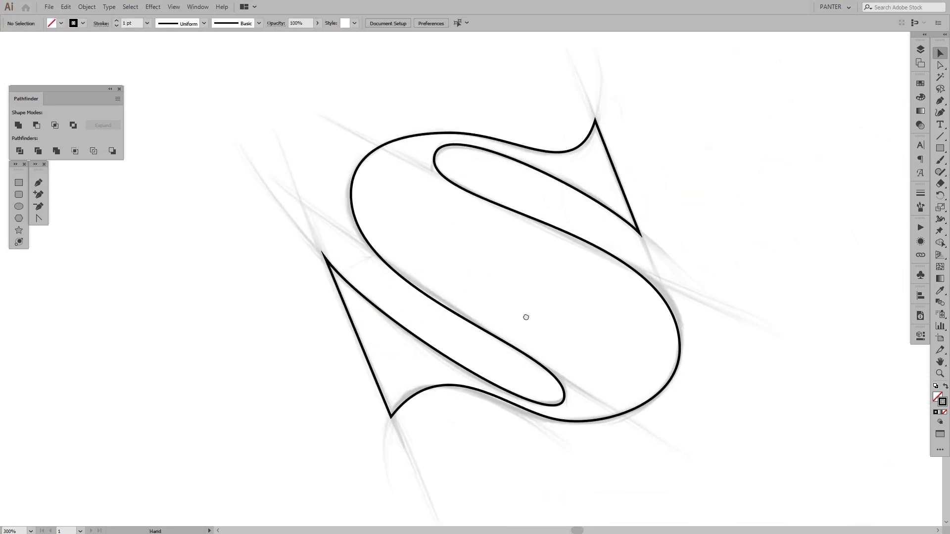
pyautogui.scroll(1, 422, 138)
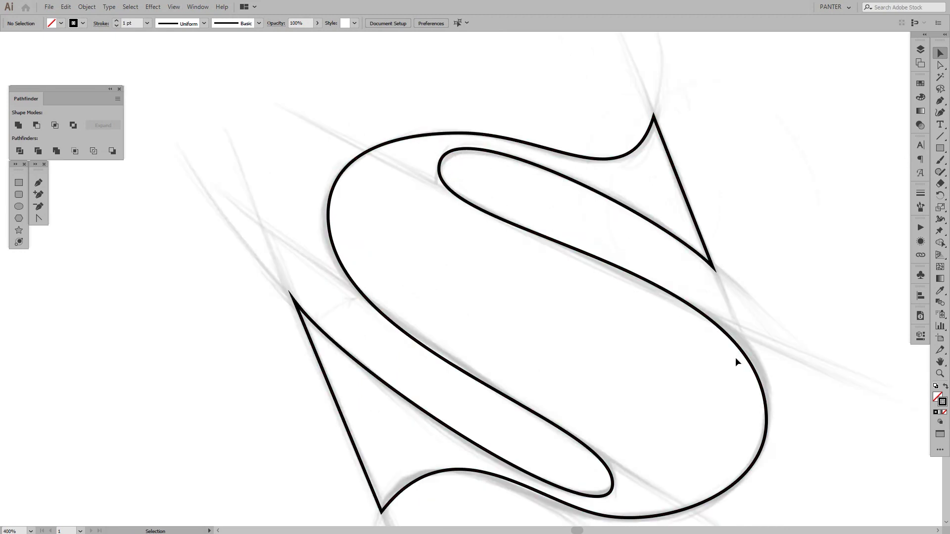
pyautogui.scroll(2, 759, 364)
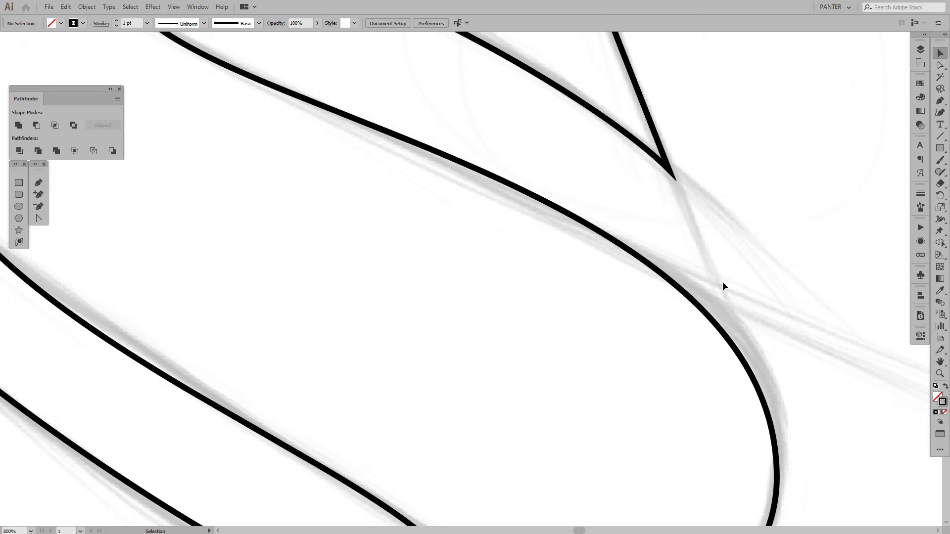
pyautogui.scroll(-2, 383, 156)
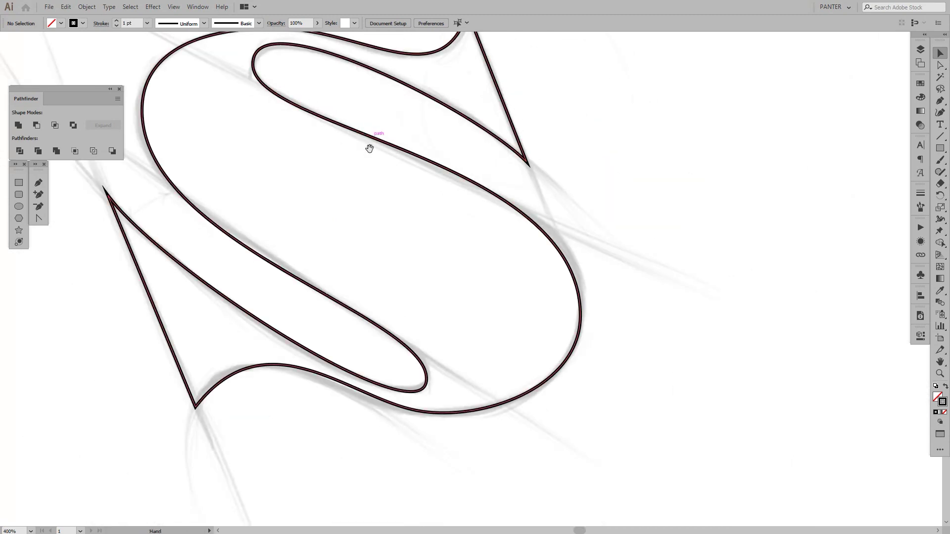
pyautogui.moveTo(369, 148); pyautogui.dragTo(518, 227)
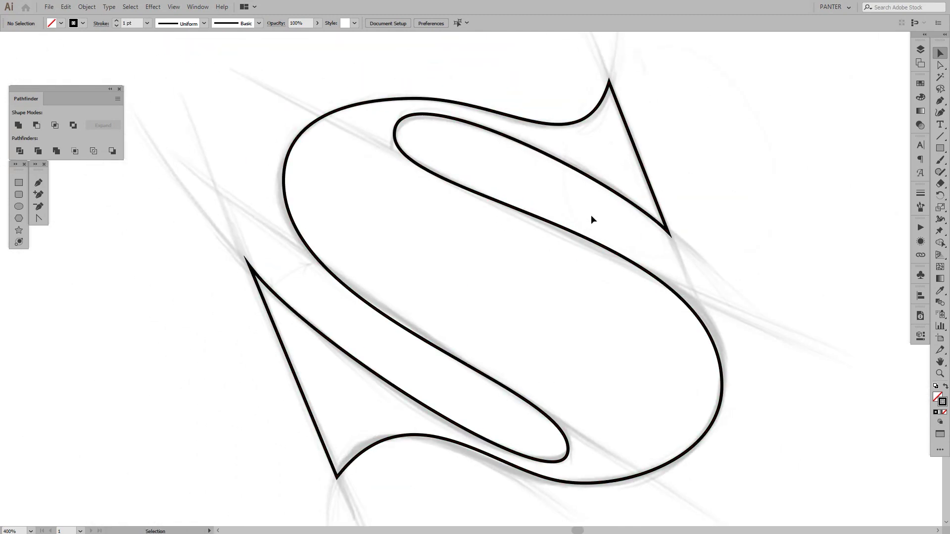
# Step: Hide the sketch on Layer 1 so that only the traced S outline shows
pyautogui.click(920, 50)
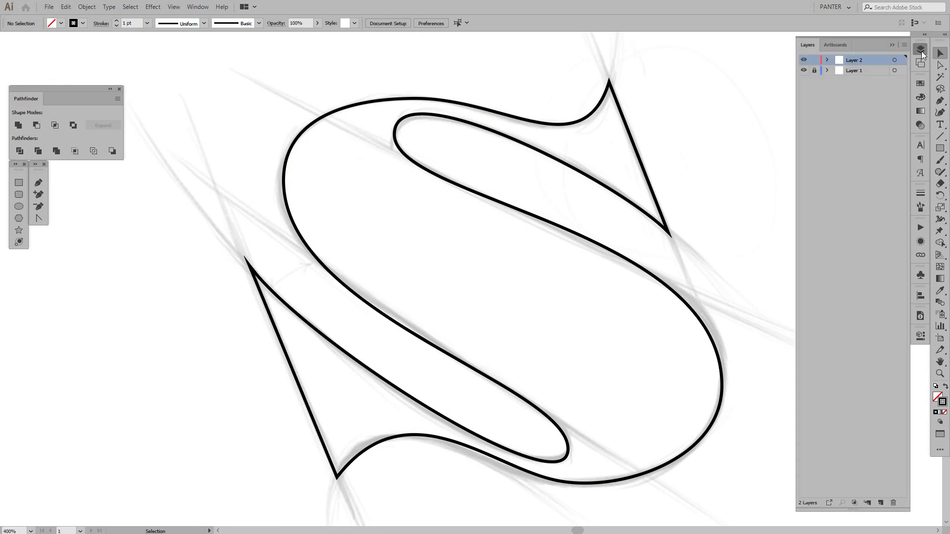
pyautogui.click(804, 71)
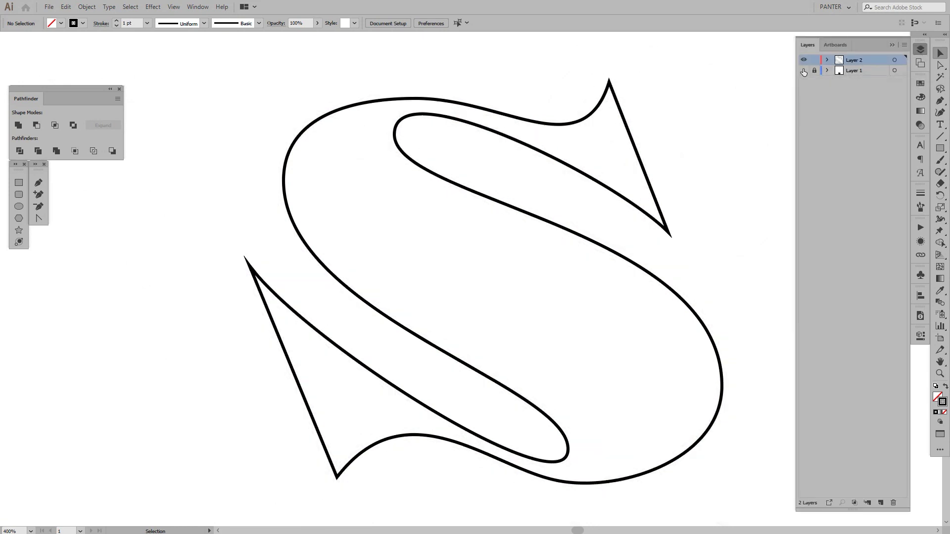
pyautogui.moveTo(681, 226); pyautogui.dragTo(442, 219)
pyautogui.scroll(-2, 632, 218)
pyautogui.click(892, 45)
# Step: Duplicate the S outline horizontally to its right, and swap the copy's fill and stroke to make it solid black
pyautogui.click(332, 223)
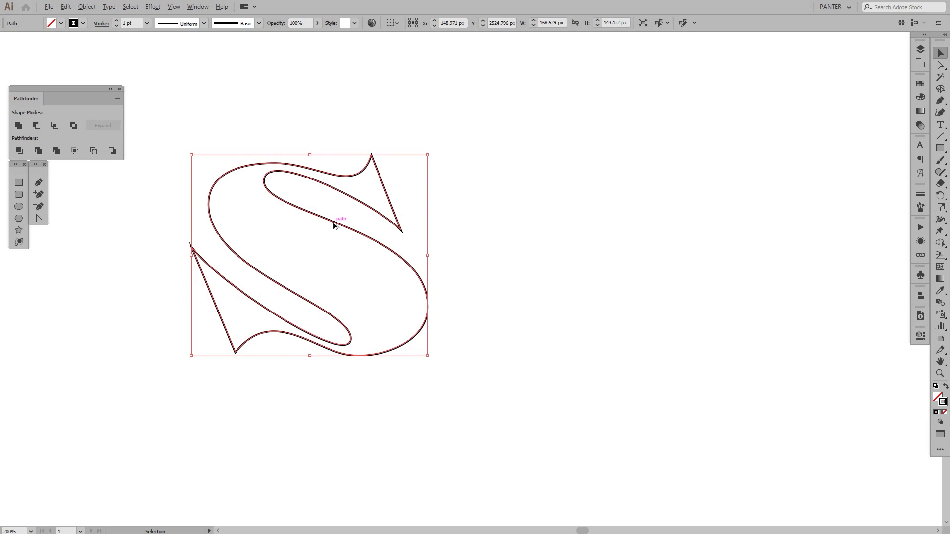
pyautogui.moveTo(335, 225); pyautogui.dragTo(719, 269)
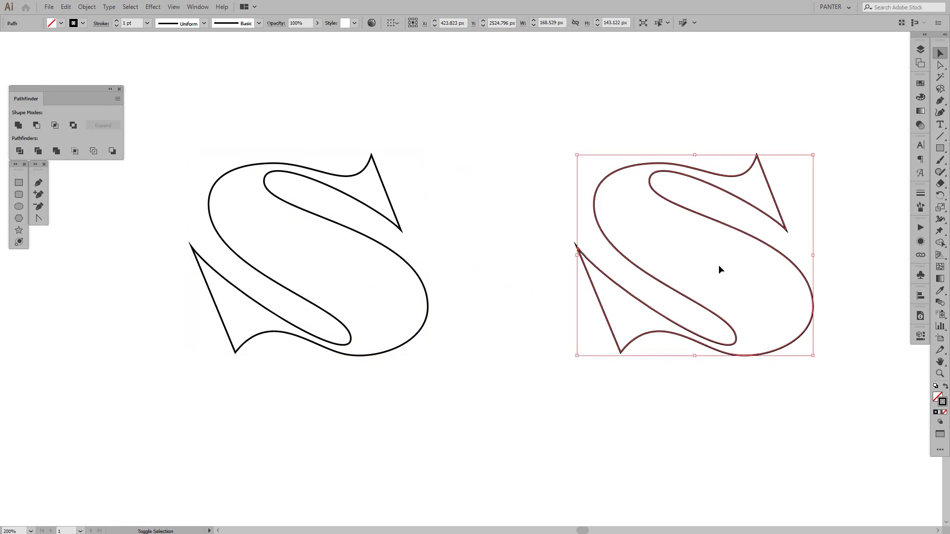
pyautogui.hotkey('shift', 'x')
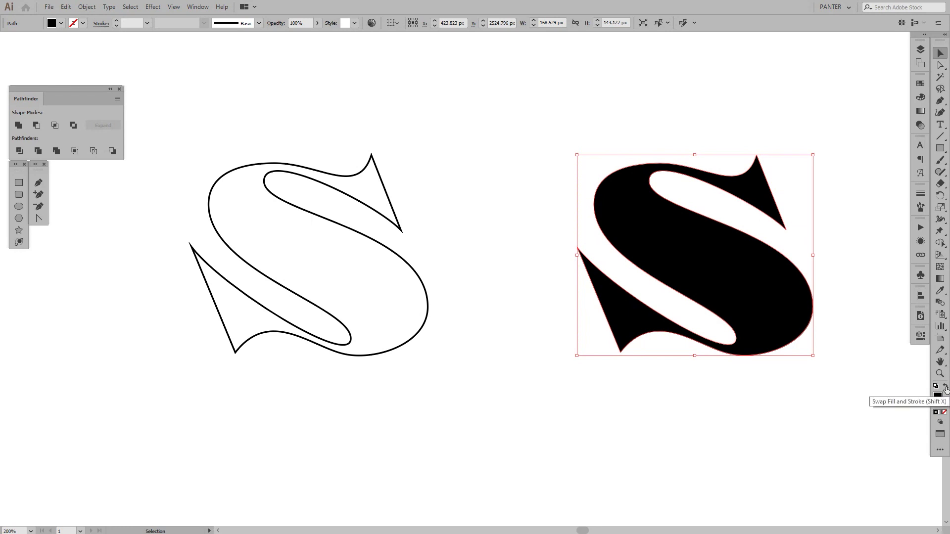
pyautogui.click(946, 386)
pyautogui.click(945, 387)
pyautogui.click(787, 382)
# Step: Inspect the solid black S's silhouette for uneven curves and weight along the bowls, spurs and counters
pyautogui.moveTo(788, 382); pyautogui.dragTo(589, 389)
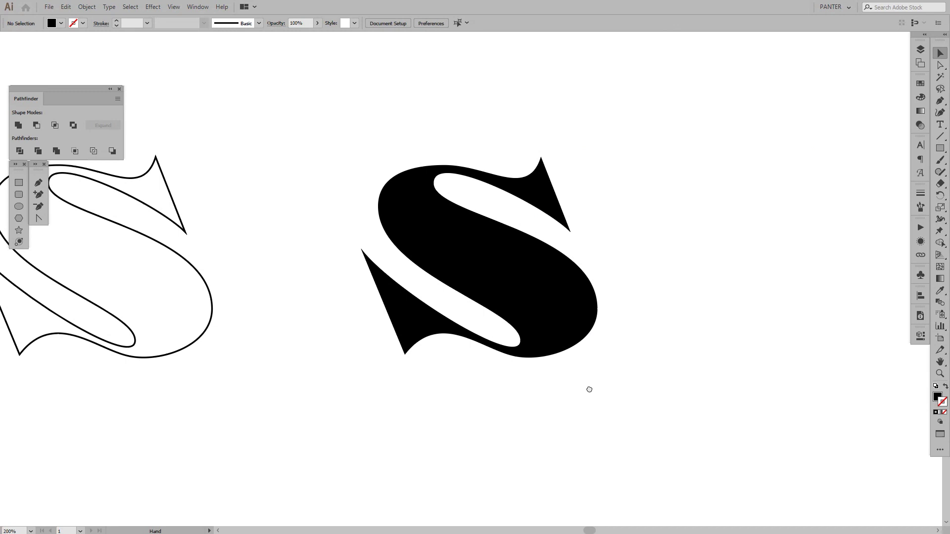
pyautogui.scroll(1, 468, 218)
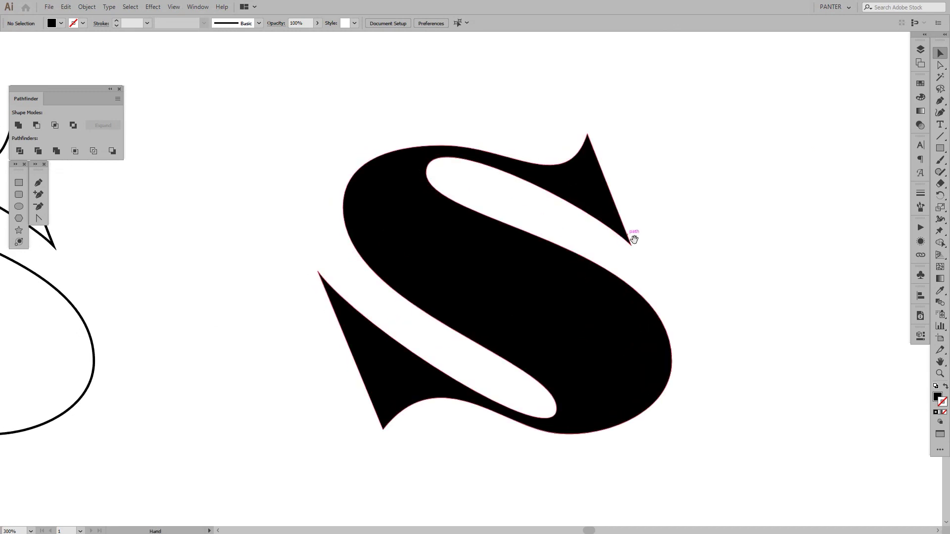
pyautogui.scroll(1, 514, 184)
pyautogui.moveTo(556, 236); pyautogui.dragTo(420, 187)
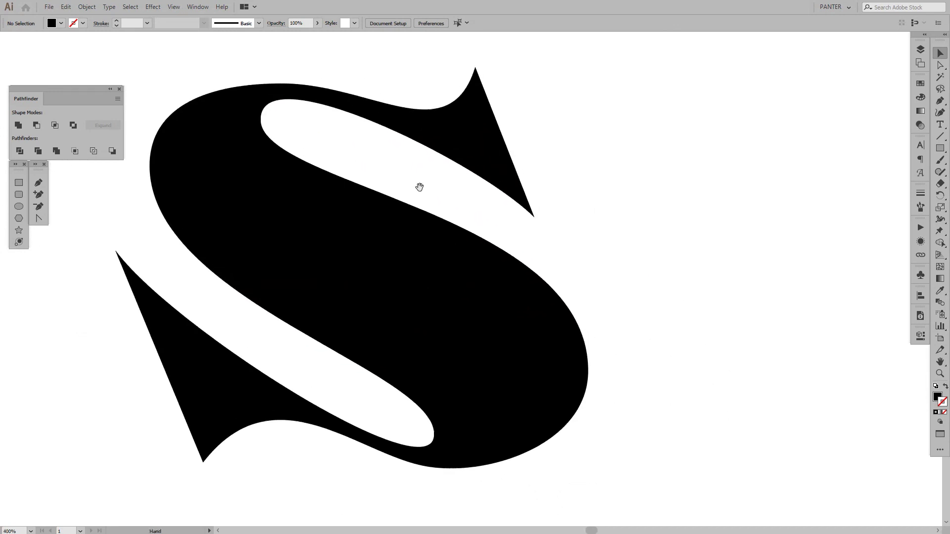
pyautogui.scroll(-1, 416, 191)
pyautogui.moveTo(401, 245); pyautogui.dragTo(511, 254)
pyautogui.click(655, 231)
pyautogui.scroll(1, 391, 134)
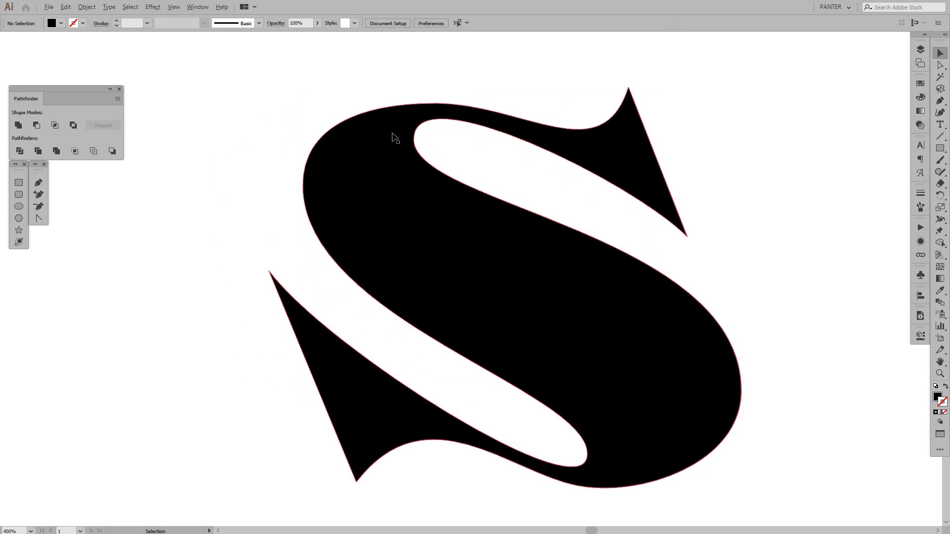
pyautogui.moveTo(478, 165); pyautogui.dragTo(458, 208)
pyautogui.scroll(-1, 460, 212)
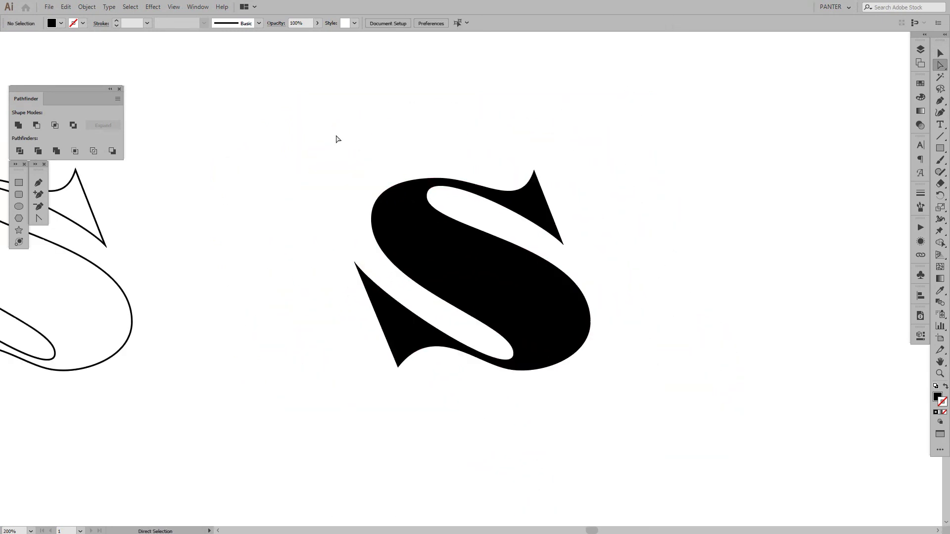
# Step: Lengthen the handle at the upper spur's lower tip on the solid S to lift the upper counter's edge
pyautogui.moveTo(329, 131); pyautogui.dragTo(519, 280)
pyautogui.scroll(1, 535, 246)
pyautogui.scroll(1, 534, 246)
pyautogui.moveTo(505, 242); pyautogui.dragTo(541, 232)
pyautogui.moveTo(427, 165); pyautogui.dragTo(460, 217)
pyautogui.scroll(1, 512, 208)
pyautogui.moveTo(530, 250); pyautogui.dragTo(595, 228)
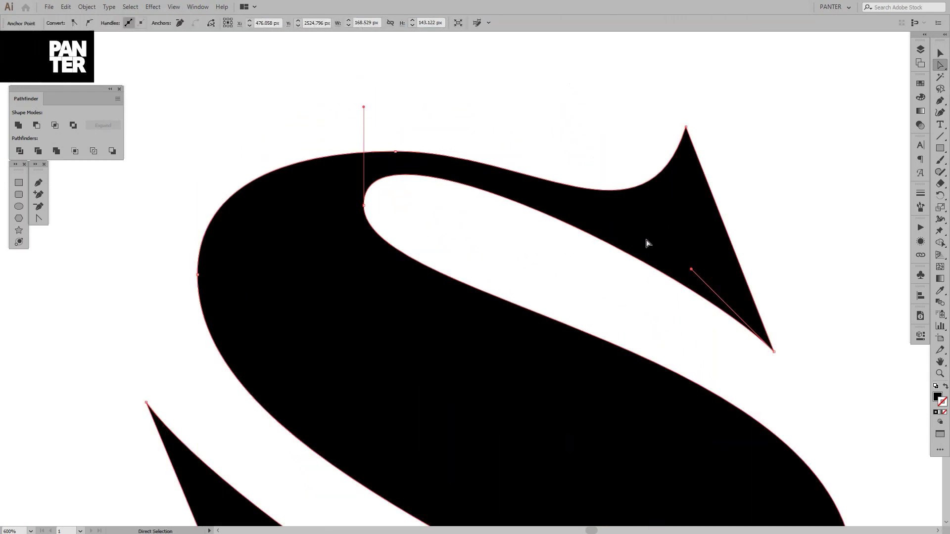
pyautogui.moveTo(692, 271); pyautogui.dragTo(664, 241)
pyautogui.click(649, 301)
pyautogui.scroll(-2, 647, 300)
pyautogui.moveTo(646, 300); pyautogui.dragTo(636, 268)
pyautogui.scroll(2, 557, 173)
# Step: Try changing the direction of the top anchor's right-hand handle on the solid S, and undo the changes
pyautogui.moveTo(527, 180); pyautogui.dragTo(458, 225)
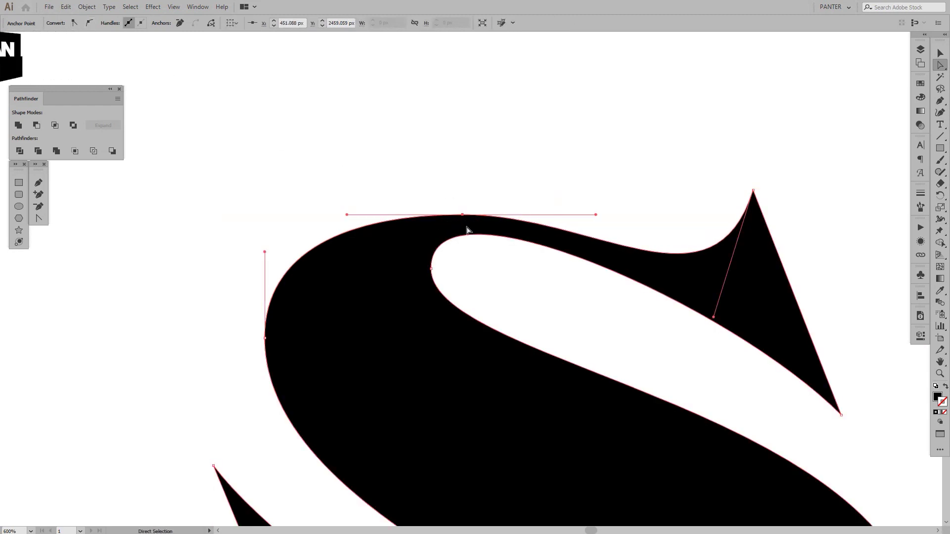
pyautogui.scroll(1, 470, 208)
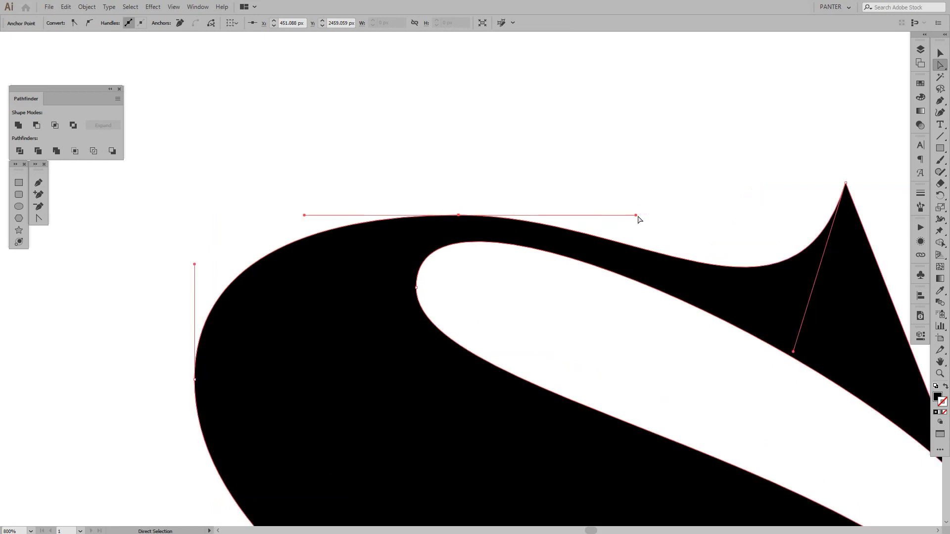
pyautogui.moveTo(637, 216); pyautogui.dragTo(610, 99)
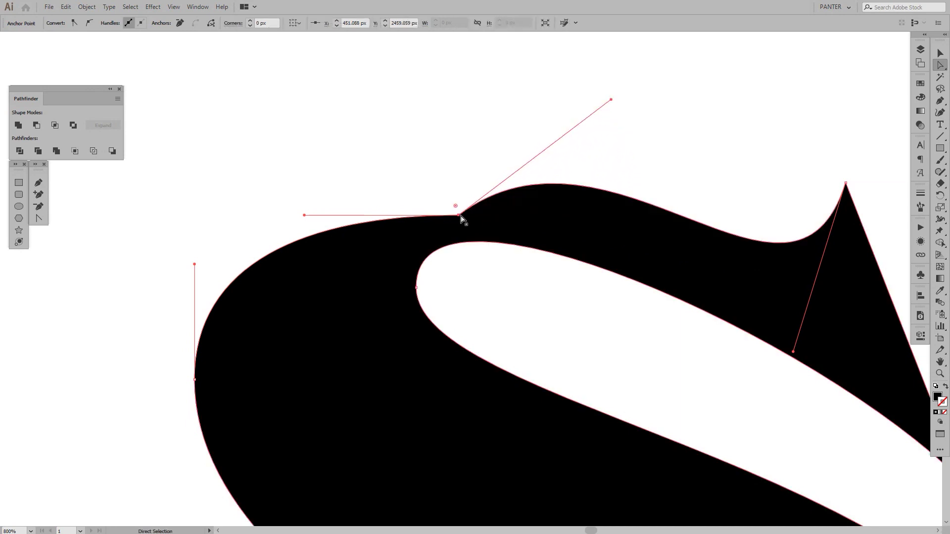
pyautogui.hotkey('ctrl', 'z')
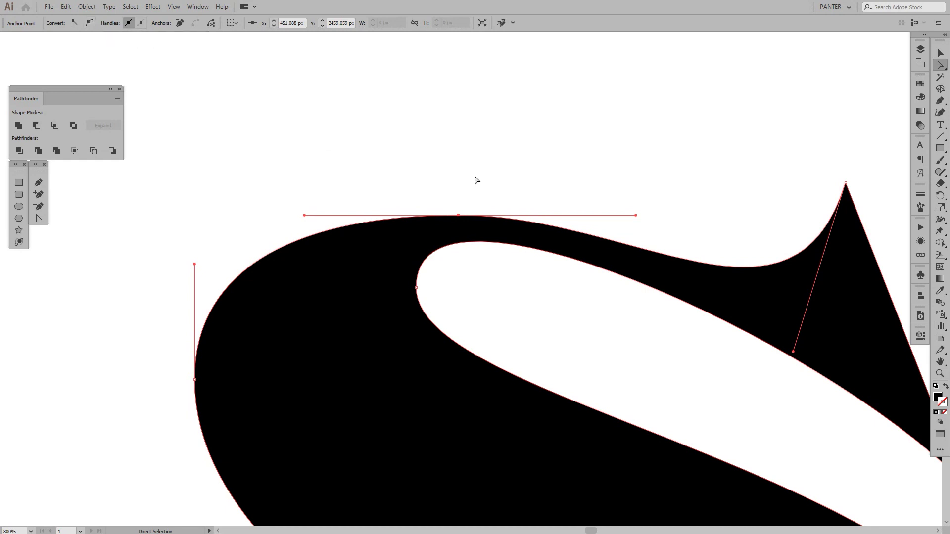
pyautogui.moveTo(635, 216)
pyautogui.mouseDown()
pyautogui.moveTo(628, 195)
pyautogui.moveTo(634, 226)
pyautogui.moveTo(623, 212)
pyautogui.mouseUp()
pyautogui.hotkey('ctrl', 'z')
pyautogui.scroll(-3, 523, 219)
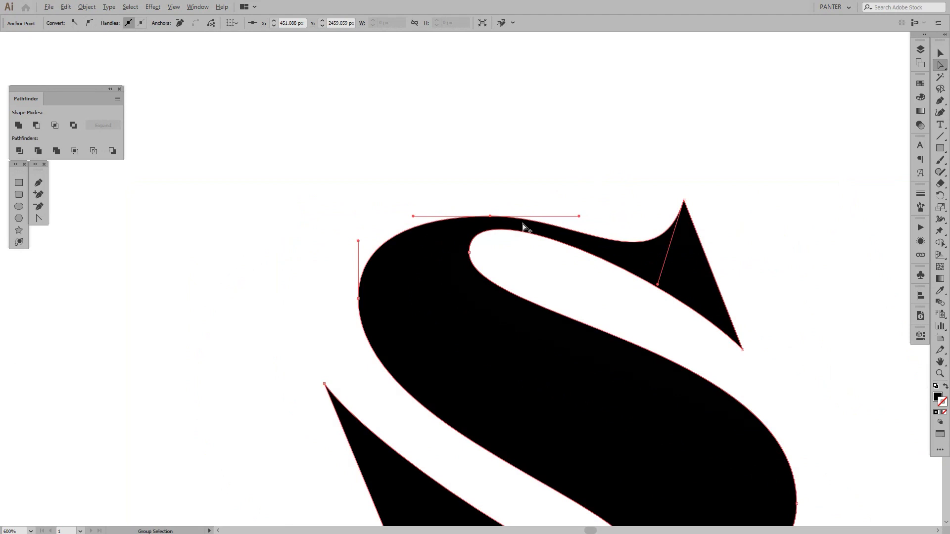
# Step: Nudge the solid S's leftmost anchor slightly downward along the upper bowl
pyautogui.click(577, 187)
pyautogui.scroll(2, 440, 237)
pyautogui.click(351, 321)
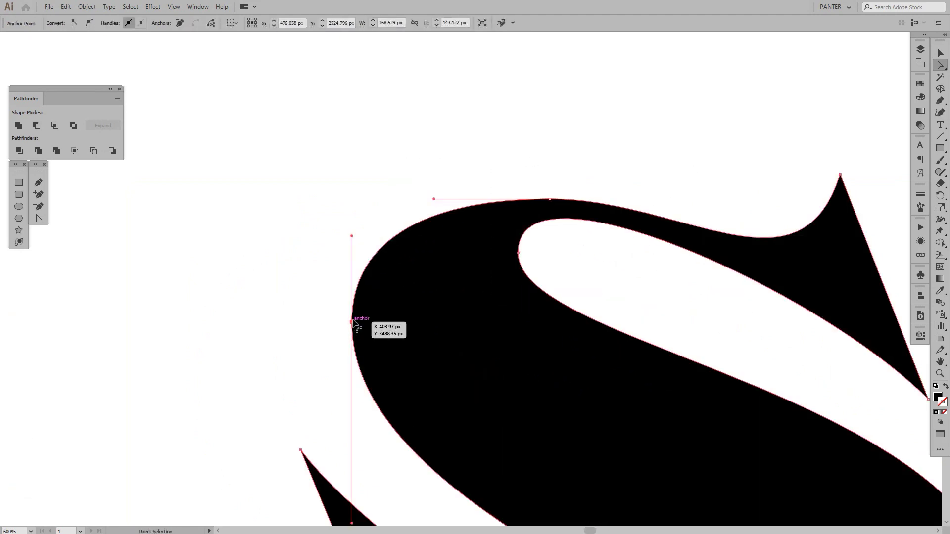
pyautogui.moveTo(352, 322); pyautogui.dragTo(352, 330)
pyautogui.click(297, 299)
pyautogui.scroll(-4, 298, 300)
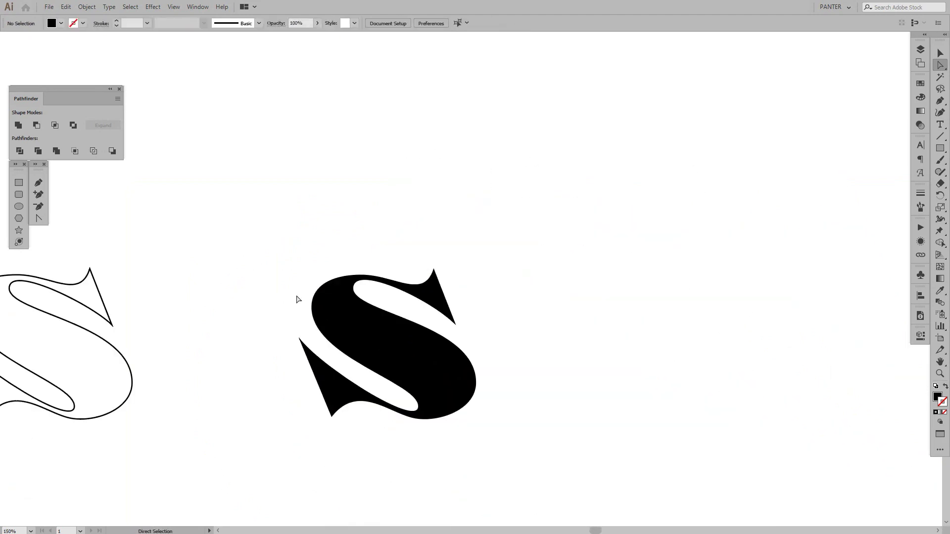
# Step: Nudge the solid S's rightmost anchor slightly upward along the lower bowl
pyautogui.moveTo(297, 299); pyautogui.dragTo(359, 216)
pyautogui.scroll(2, 374, 268)
pyautogui.moveTo(594, 351); pyautogui.dragTo(704, 312)
pyautogui.click(669, 322)
pyautogui.scroll(1, 690, 317)
pyautogui.click(713, 326)
pyautogui.scroll(-3, 714, 326)
# Step: Shift the solid S's bottom anchor to the right and flatten the lower curve around it
pyautogui.scroll(2, 681, 334)
pyautogui.moveTo(685, 367); pyautogui.dragTo(630, 347)
pyautogui.moveTo(607, 384); pyautogui.dragTo(578, 373)
pyautogui.click(653, 406)
pyautogui.scroll(-2, 653, 407)
pyautogui.moveTo(653, 407); pyautogui.dragTo(647, 395)
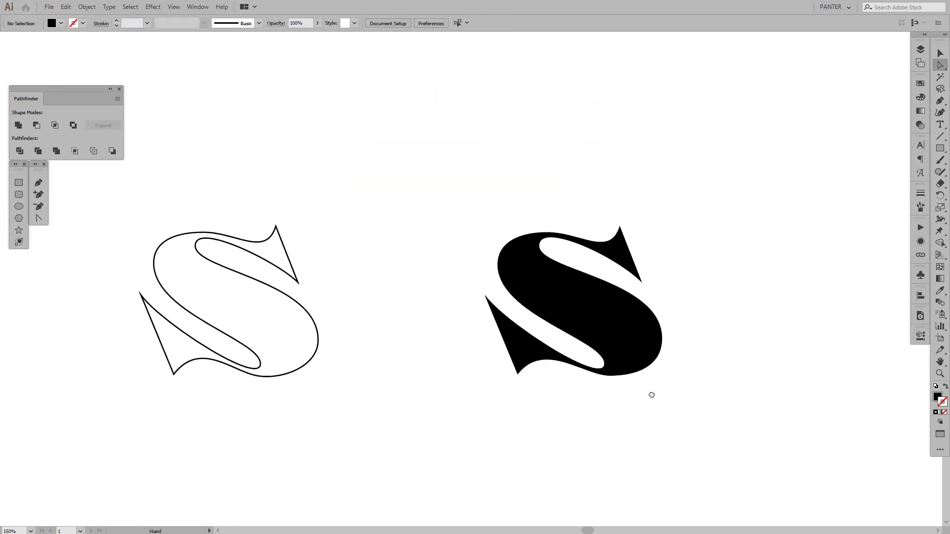
# Step: Level and lengthen both handles of the solid S's bottom anchor to smooth the lower curve and fill out the bowl
pyautogui.scroll(3, 648, 396)
pyautogui.click(593, 349)
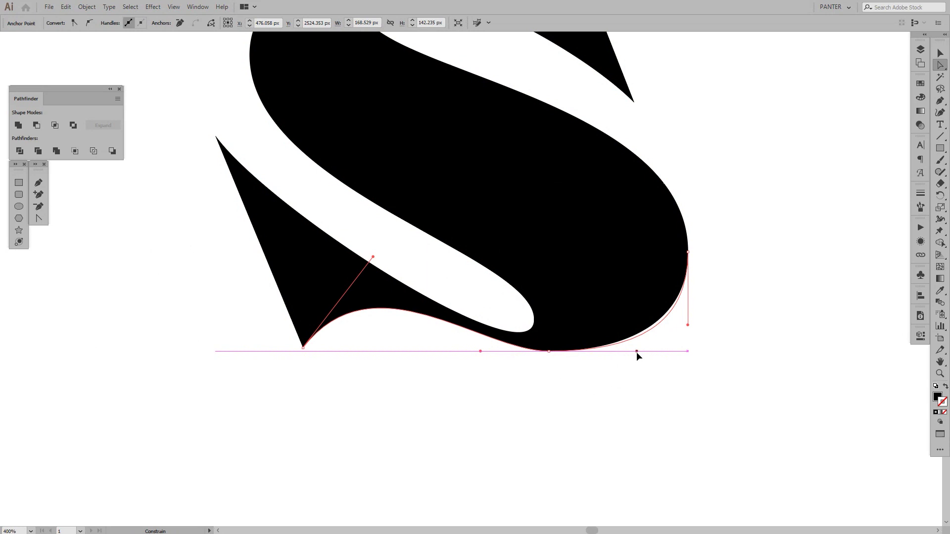
pyautogui.click(548, 351)
pyautogui.moveTo(480, 352); pyautogui.dragTo(448, 351)
pyautogui.click(517, 387)
pyautogui.scroll(-2, 523, 387)
pyautogui.moveTo(571, 405); pyautogui.dragTo(573, 421)
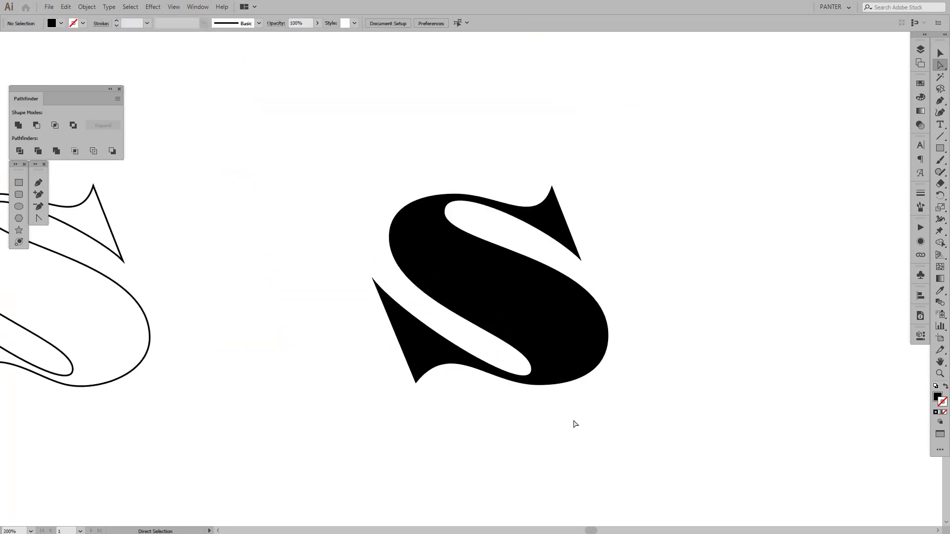
# Step: Fine-tune the solid S's bottom anchor by nudging it slightly to the right along the baseline curve
pyautogui.scroll(3, 539, 396)
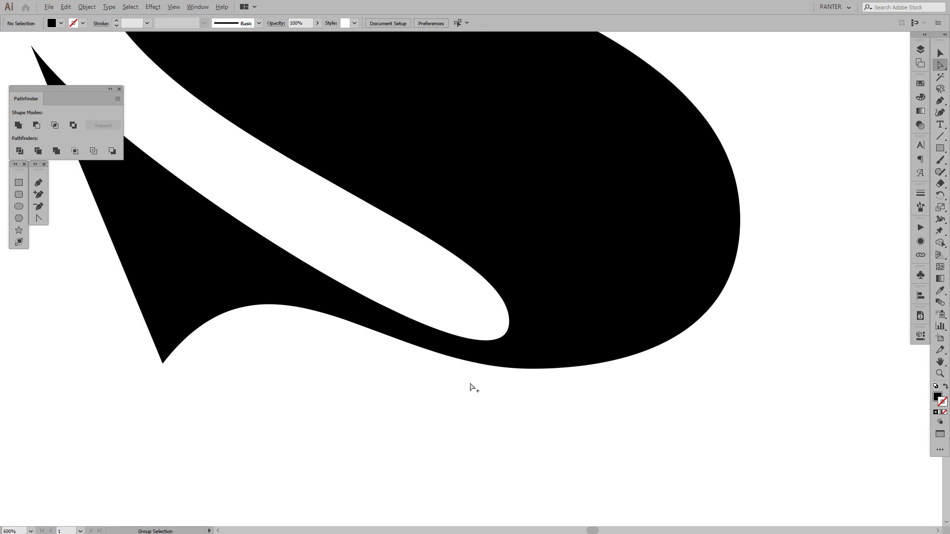
pyautogui.scroll(-4, 477, 393)
pyautogui.scroll(4, 495, 383)
pyautogui.moveTo(572, 414); pyautogui.dragTo(444, 368)
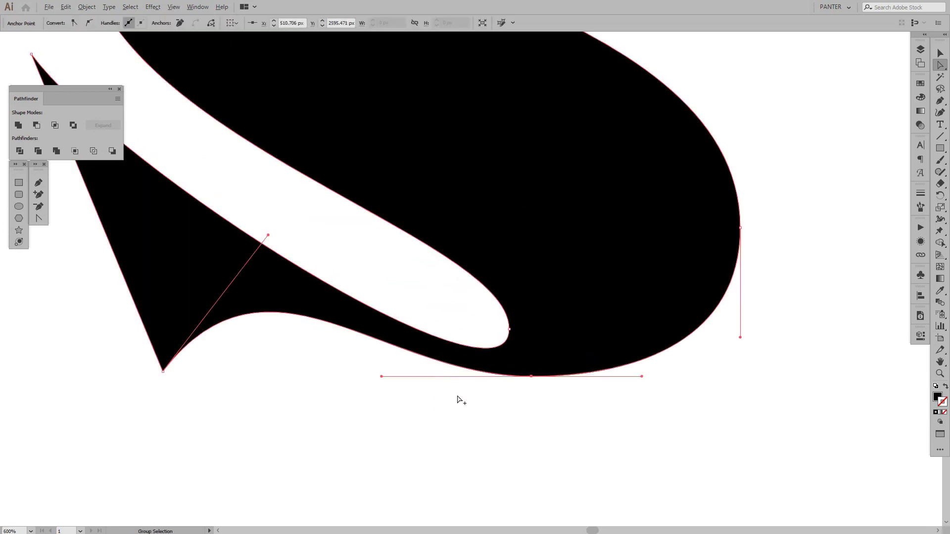
pyautogui.scroll(2, 539, 377)
pyautogui.moveTo(540, 370); pyautogui.dragTo(542, 370)
pyautogui.click(551, 403)
# Step: Adjust the curve handle at the solid S's lower-left serif tip to refine the serif's upper edge
pyautogui.scroll(-5, 552, 404)
pyautogui.press('space')
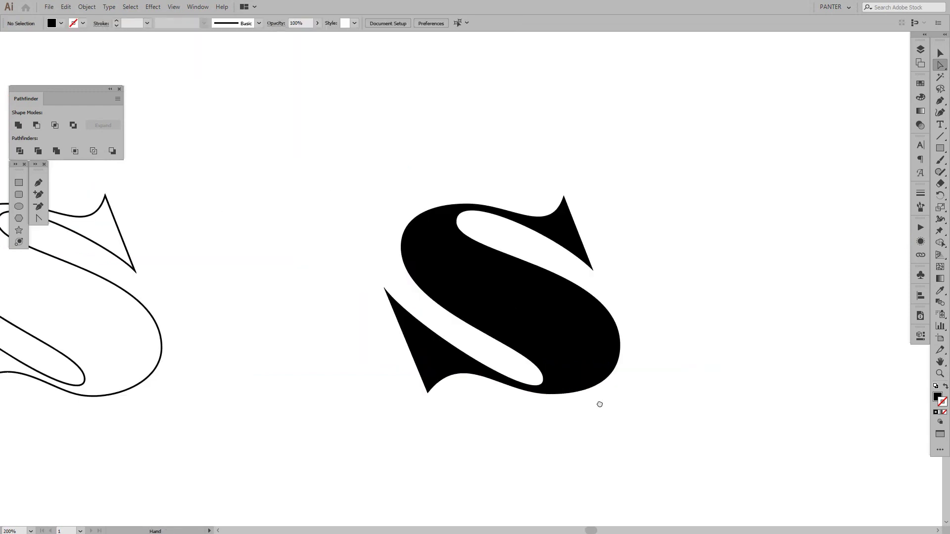
pyautogui.scroll(3, 609, 386)
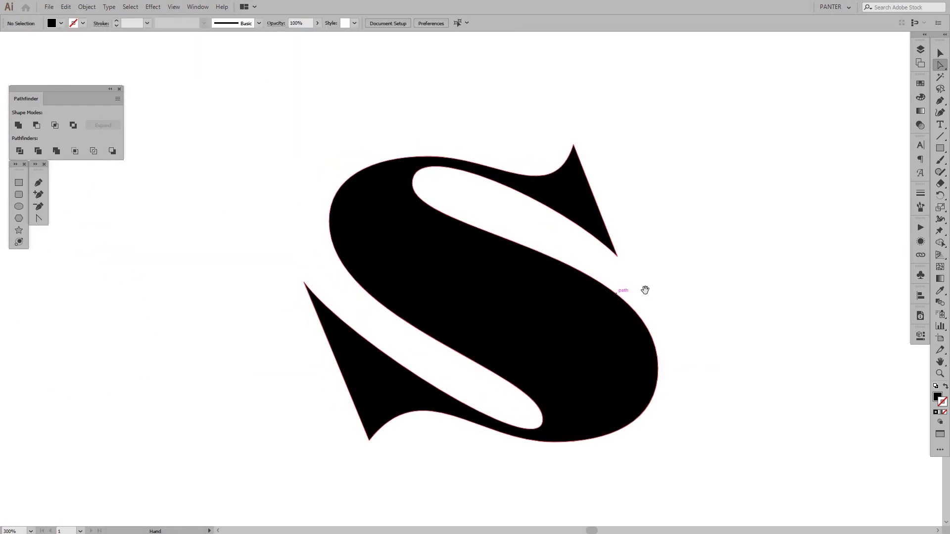
pyautogui.moveTo(704, 299); pyautogui.dragTo(712, 299)
pyautogui.scroll(2, 332, 312)
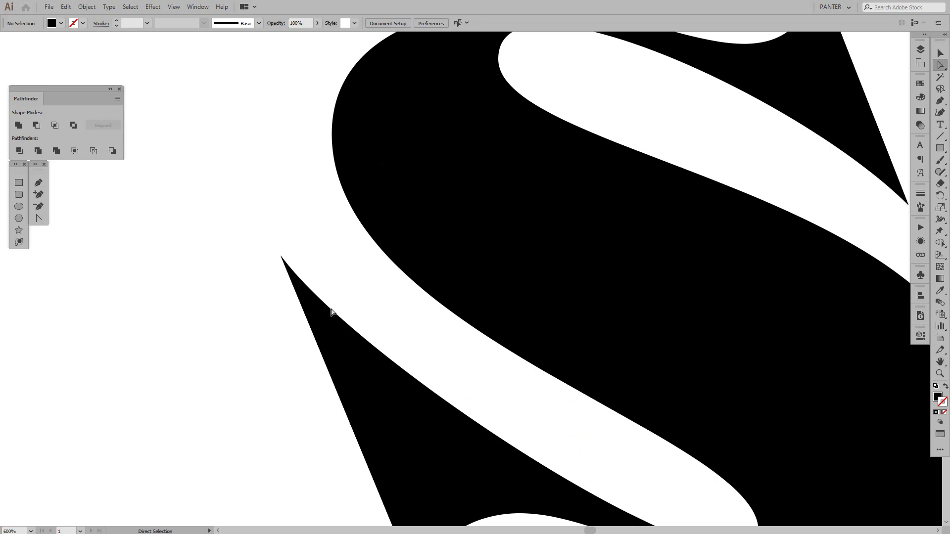
pyautogui.click(332, 312)
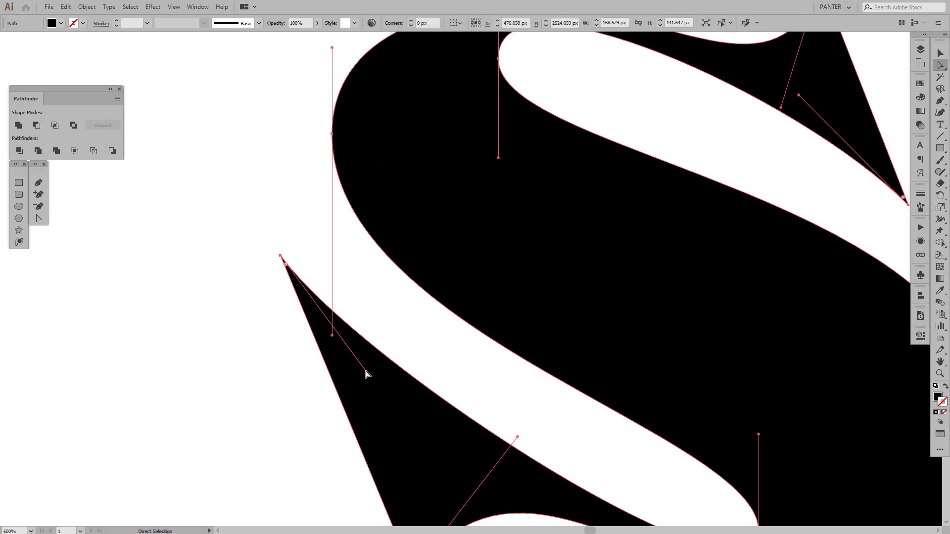
pyautogui.moveTo(367, 374); pyautogui.dragTo(333, 262)
pyautogui.scroll(-4, 335, 262)
pyautogui.click(384, 347)
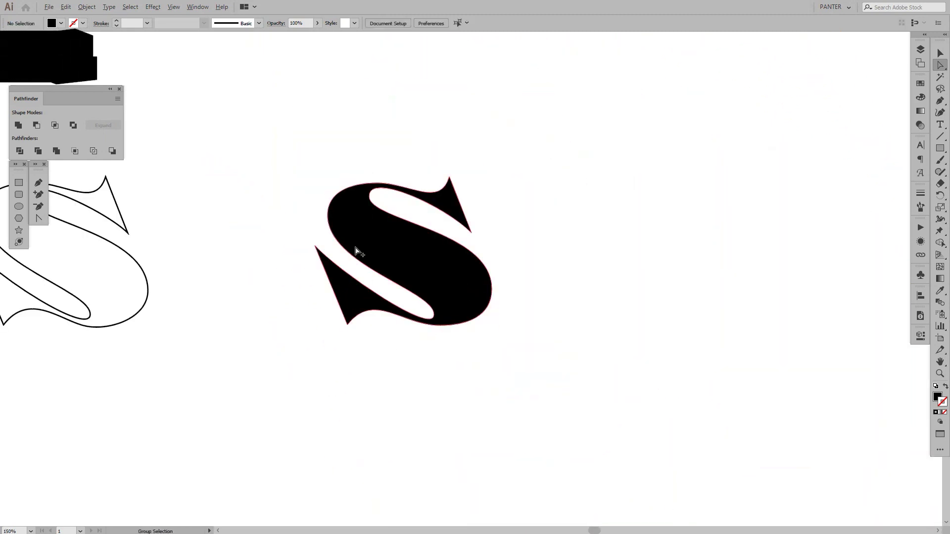
# Step: Compare alternative handle positions for the lower-left serif's upper edge by undoing and redoing the handle change
pyautogui.scroll(6, 357, 250)
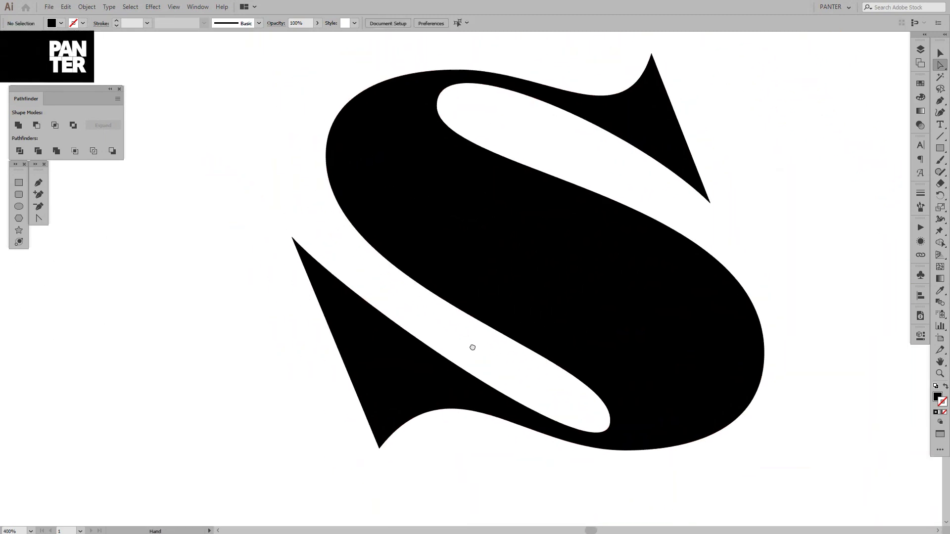
pyautogui.scroll(2, 446, 334)
pyautogui.moveTo(445, 333); pyautogui.dragTo(417, 325)
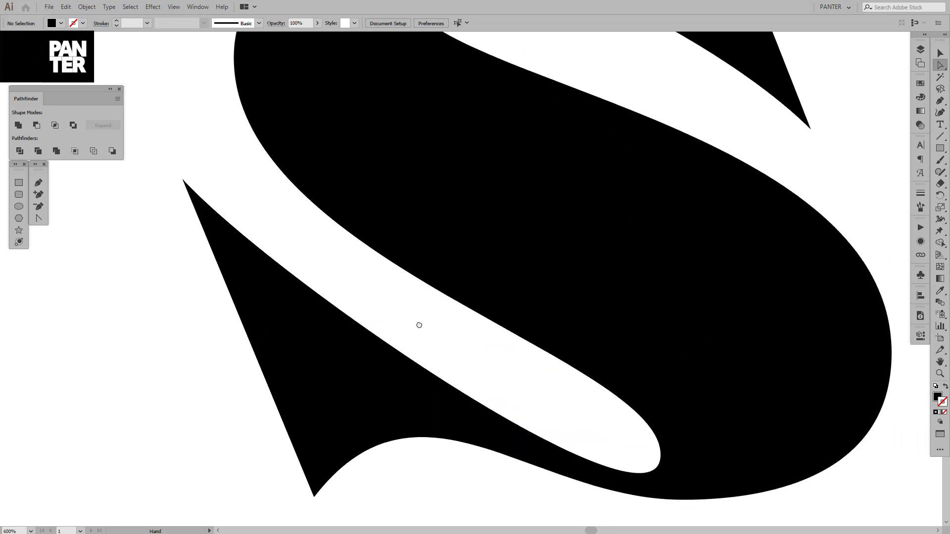
pyautogui.scroll(-2, 418, 323)
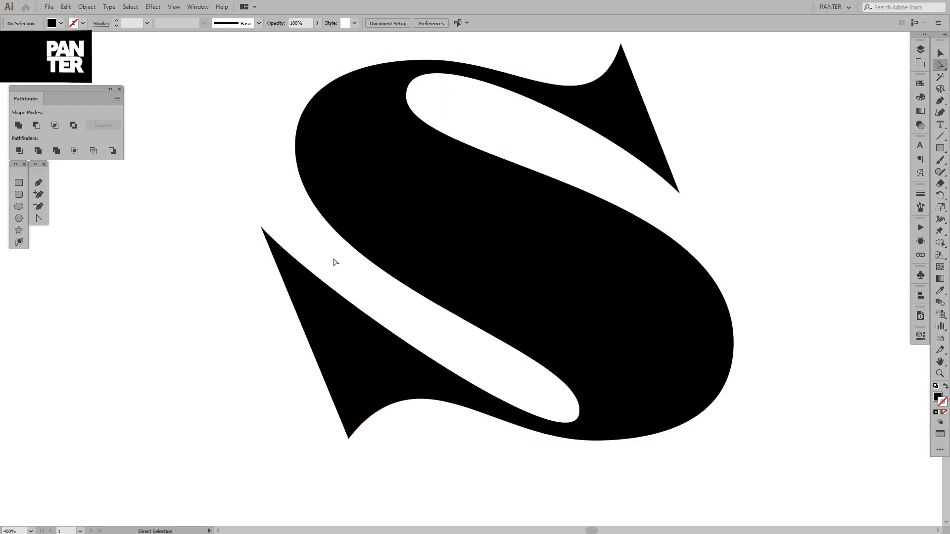
pyautogui.press('ctrl')
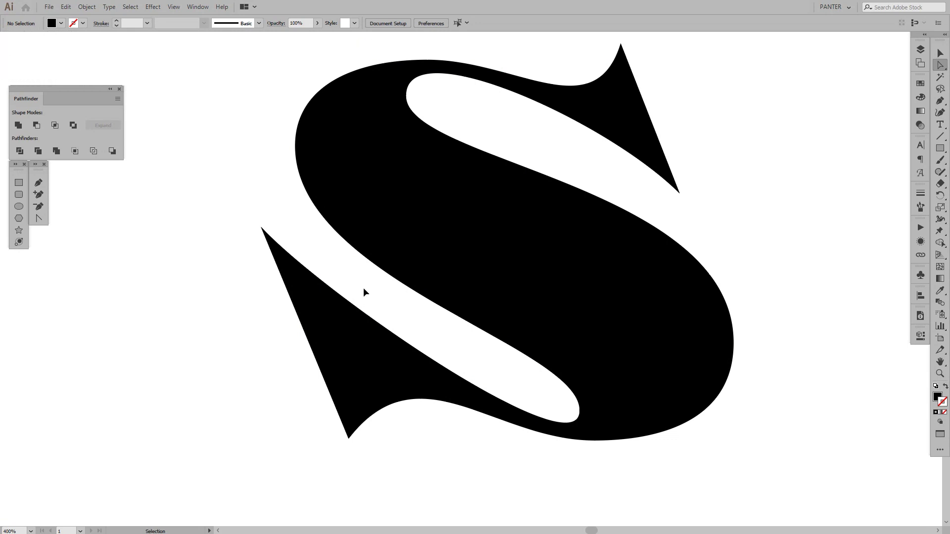
pyautogui.keyDown('ctrl'); pyautogui.click(363, 289); pyautogui.keyUp('ctrl')
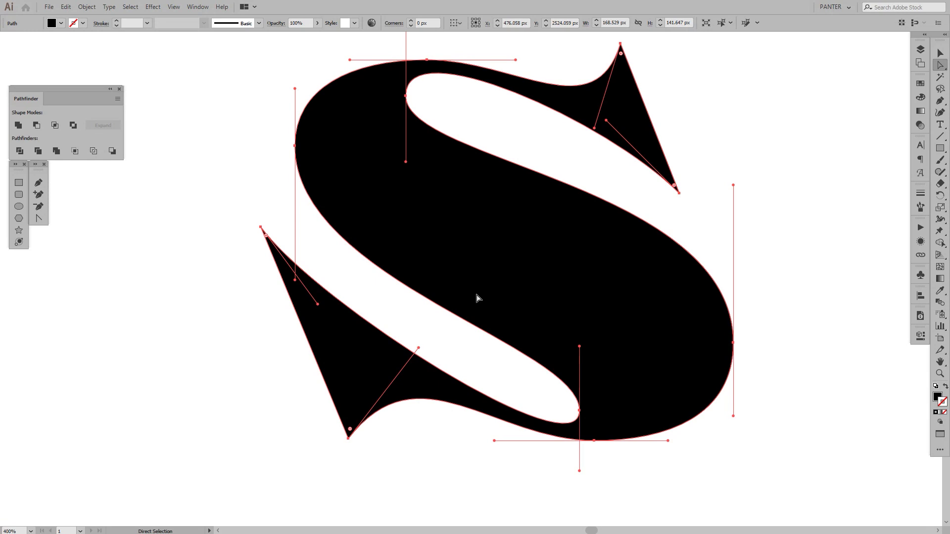
pyautogui.press('ctrl')
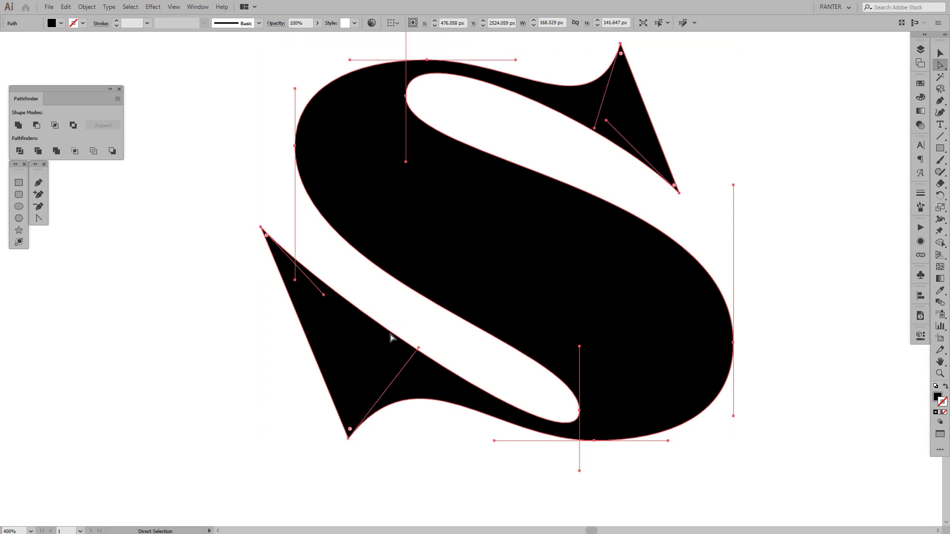
pyautogui.press('ctrl')
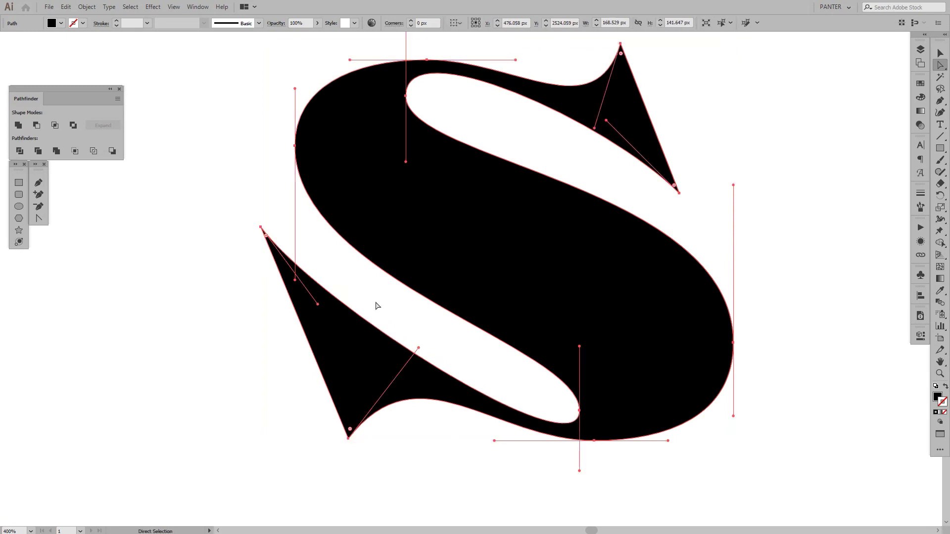
pyautogui.press('ctrl')
pyautogui.press('ctrl')
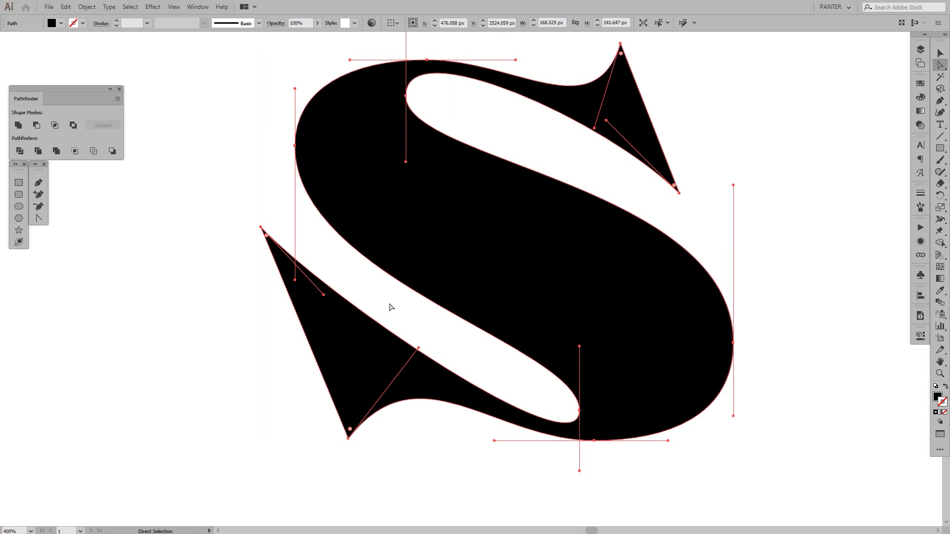
pyautogui.click(428, 331)
pyautogui.press('space')
pyautogui.moveTo(428, 327); pyautogui.dragTo(438, 316)
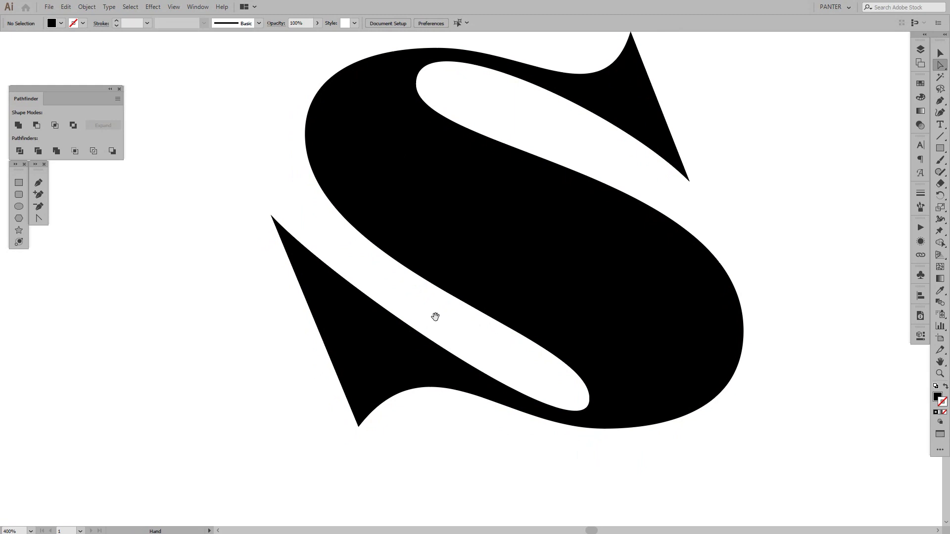
# Step: Bend the upper edge of the solid S's lower-left serif slightly downward to widen the white channel
pyautogui.scroll(-3, 437, 317)
pyautogui.scroll(3, 412, 322)
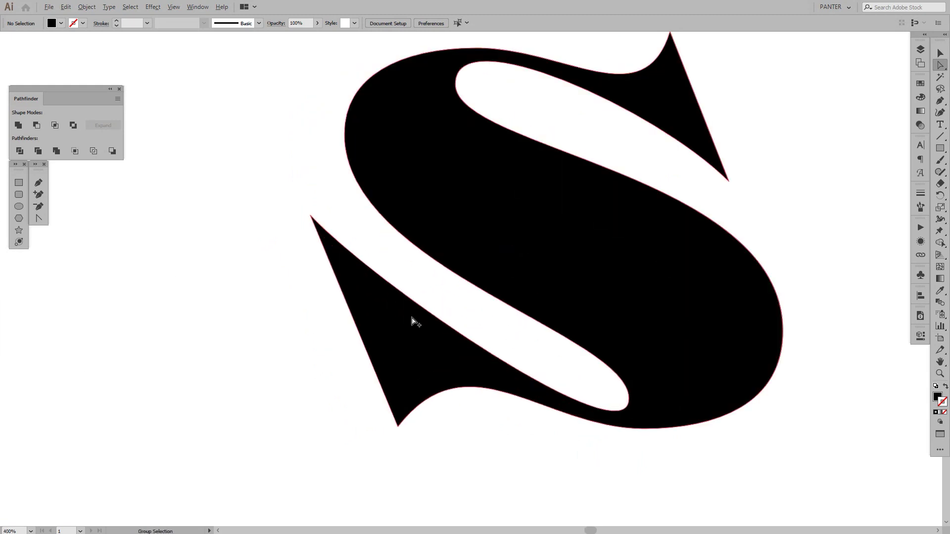
pyautogui.scroll(1, 435, 317)
pyautogui.moveTo(434, 317); pyautogui.dragTo(435, 328)
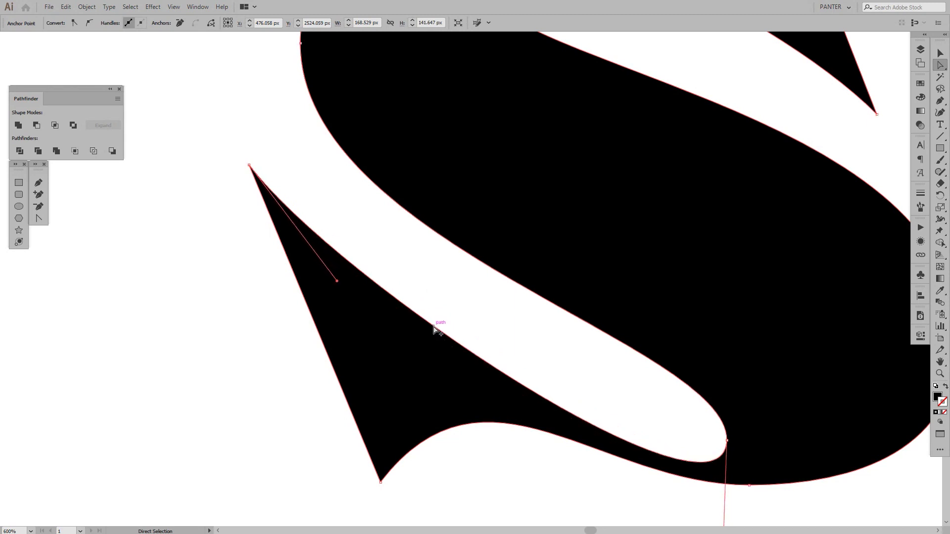
pyautogui.scroll(-3, 435, 328)
pyautogui.click(653, 350)
pyautogui.moveTo(668, 344); pyautogui.dragTo(674, 364)
pyautogui.scroll(-1, 672, 357)
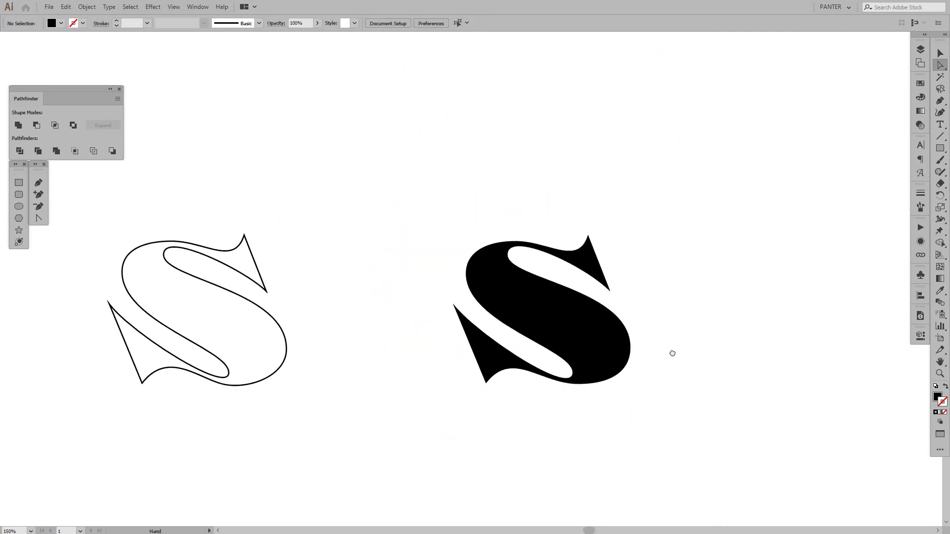
# Step: Duplicate the refined solid S and place the copy about 300 px to its right at the same height
pyautogui.scroll(1, 556, 282)
pyautogui.scroll(1, 628, 302)
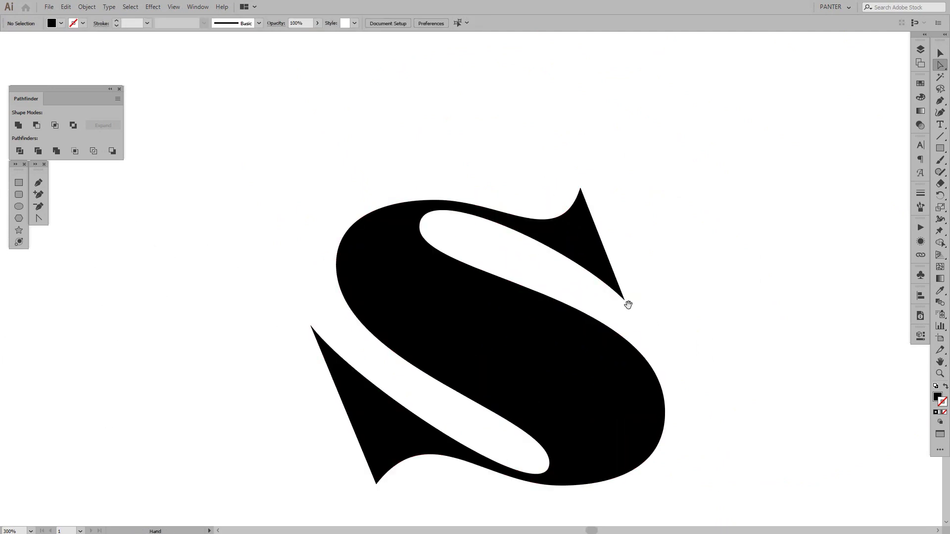
pyautogui.moveTo(628, 303); pyautogui.dragTo(630, 272)
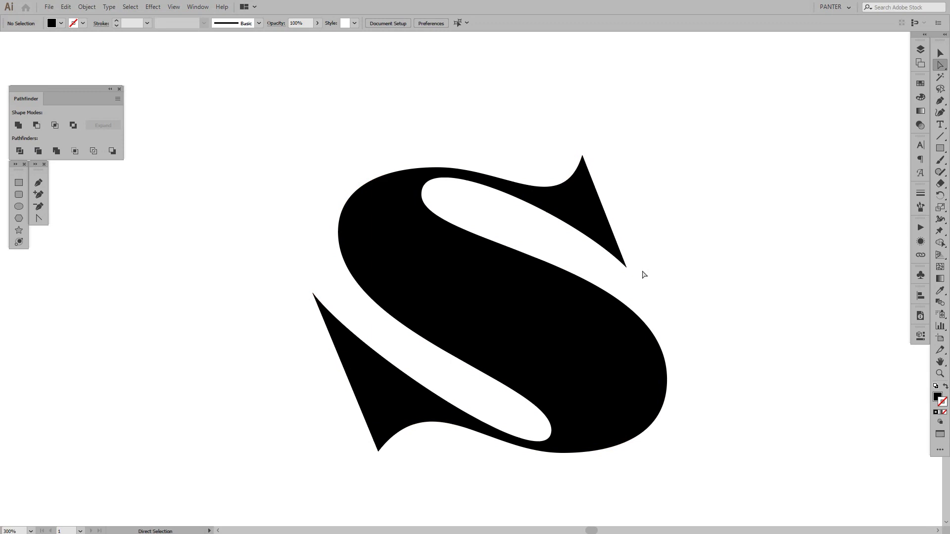
pyautogui.scroll(-2, 431, 442)
pyautogui.press('v')
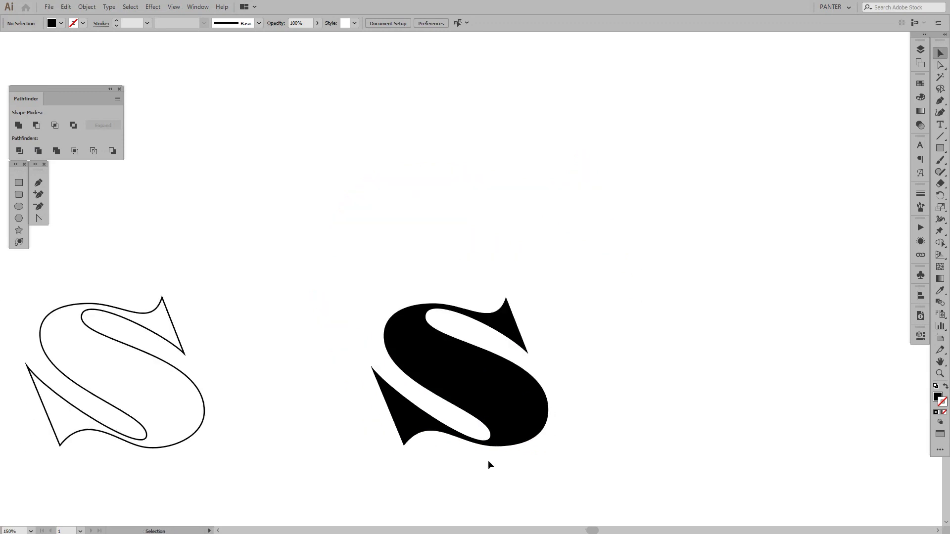
pyautogui.moveTo(548, 466); pyautogui.dragTo(456, 397)
pyautogui.moveTo(395, 310); pyautogui.dragTo(673, 330)
pyautogui.hotkey('ctrl', '=')
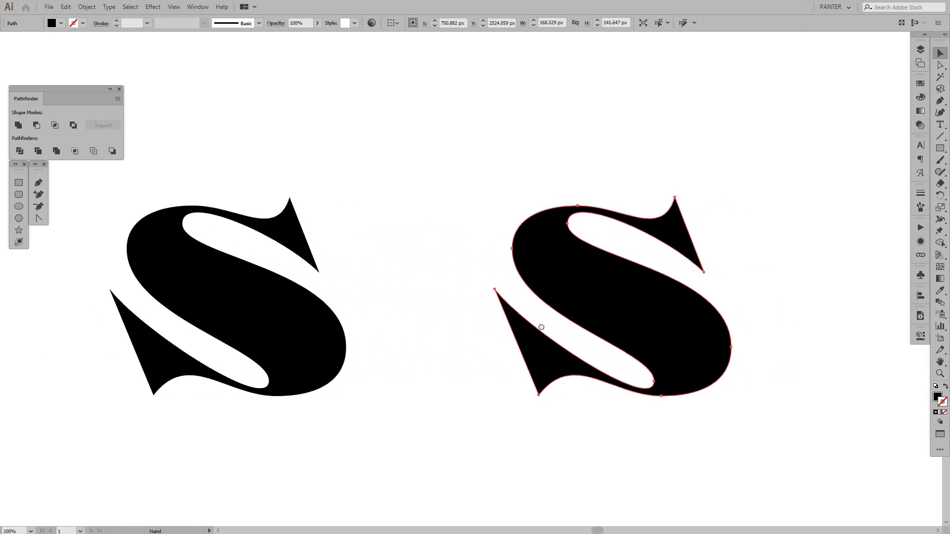
pyautogui.moveTo(473, 303); pyautogui.dragTo(509, 310)
pyautogui.click(632, 311)
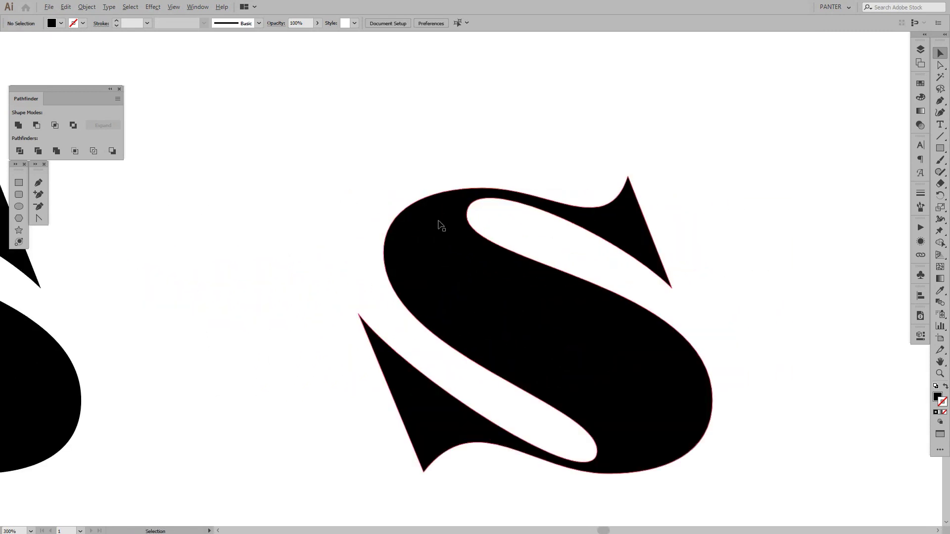
# Step: Swing the handle of the copied S's lower serif point to nearly vertical for a tighter, more hooked curve
pyautogui.scroll(-1, 609, 304)
pyautogui.hscroll(1, 608, 303)
pyautogui.press('a')
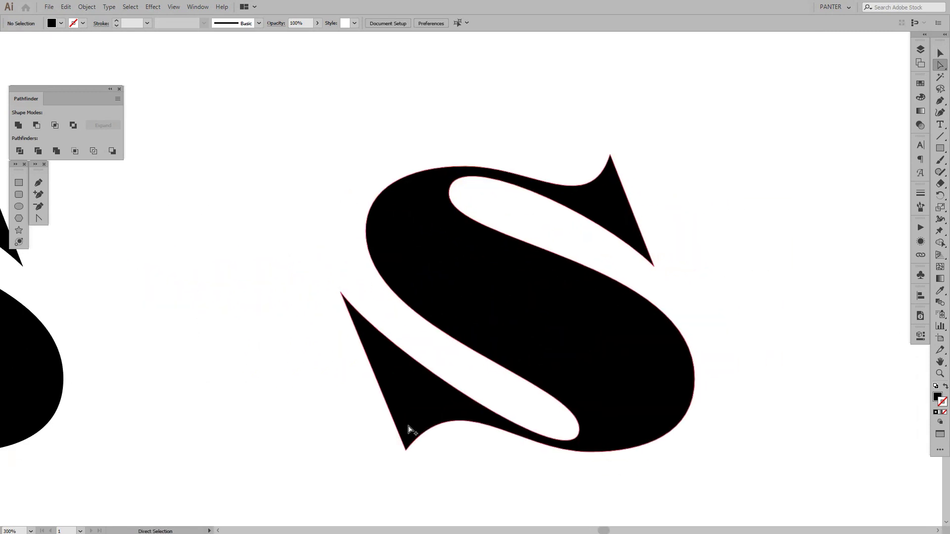
pyautogui.click(446, 418)
pyautogui.scroll(2, 453, 419)
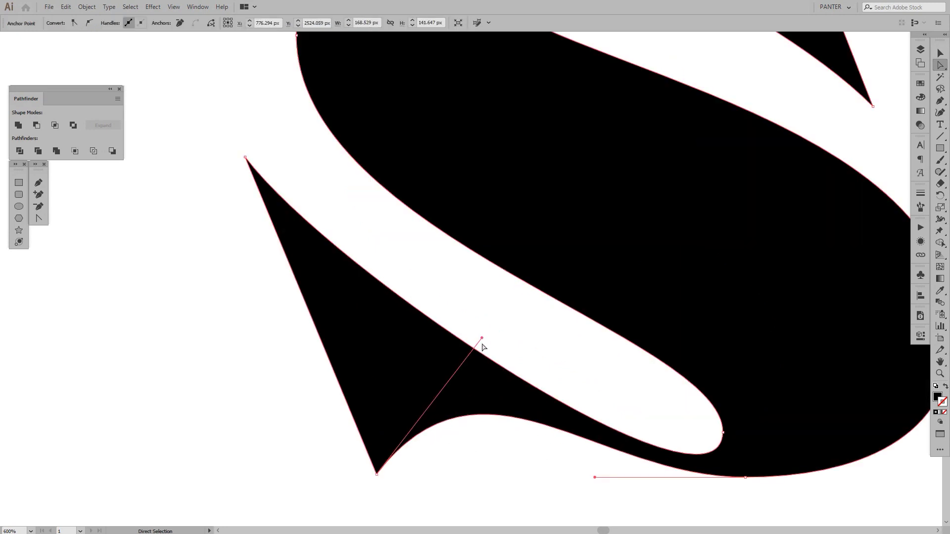
pyautogui.moveTo(482, 338); pyautogui.dragTo(404, 311)
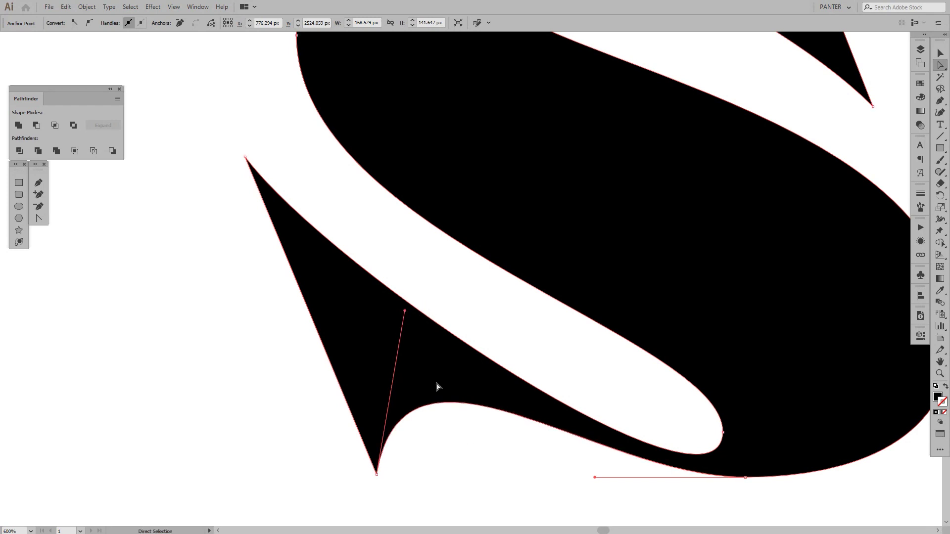
pyautogui.click(493, 472)
pyautogui.scroll(-4, 496, 470)
pyautogui.moveTo(543, 492); pyautogui.dragTo(596, 403)
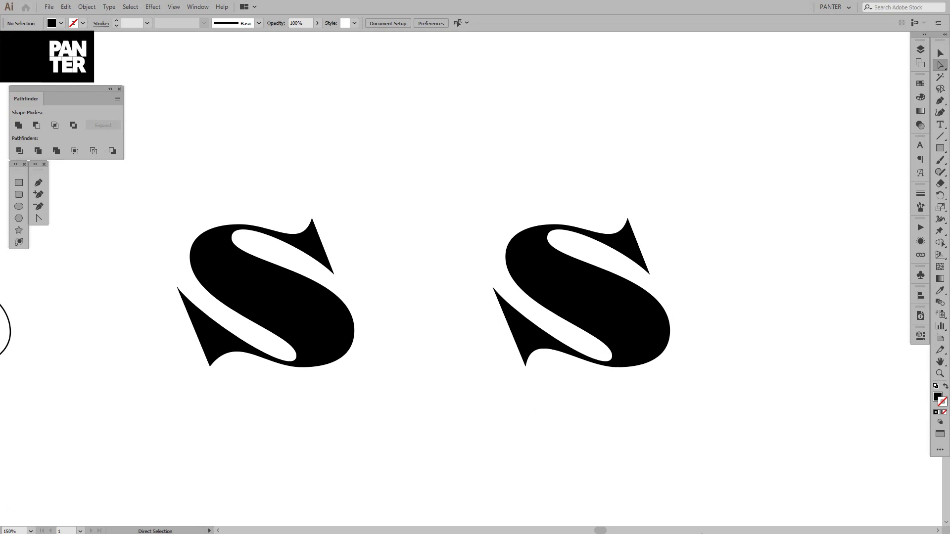
# Step: Steepen the handle of the copied S's upper serif point slightly to tighten the curve beneath it
pyautogui.scroll(3, 617, 200)
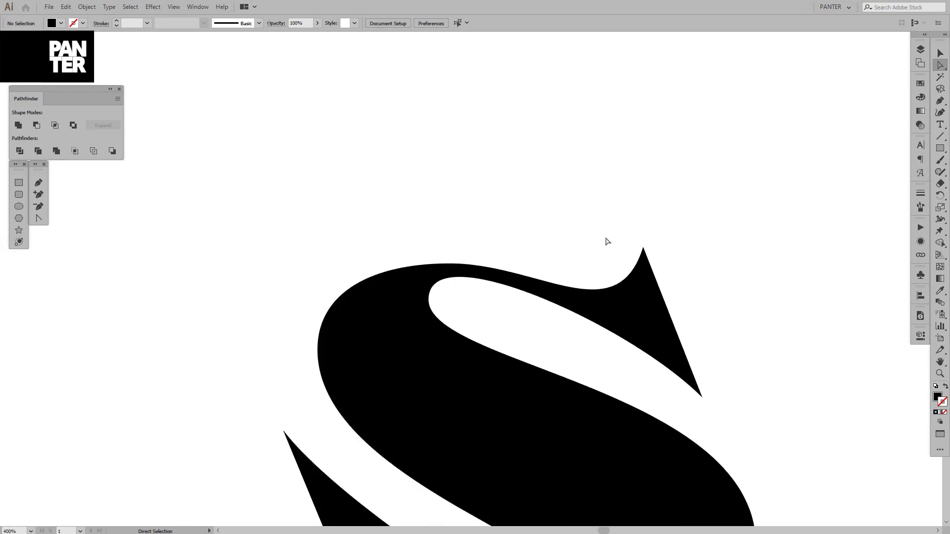
pyautogui.moveTo(611, 250); pyautogui.dragTo(628, 292)
pyautogui.scroll(1, 606, 258)
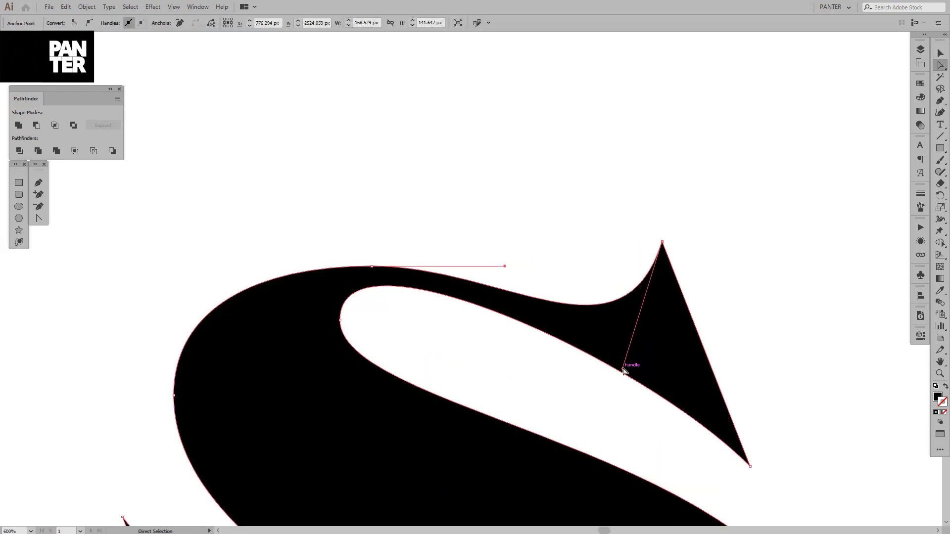
pyautogui.moveTo(623, 369); pyautogui.dragTo(640, 380)
pyautogui.press('v')
pyautogui.click(761, 255)
# Step: Compare the serif curves of the original solid S and its modified copy side by side
pyautogui.scroll(-4, 726, 300)
pyautogui.moveTo(764, 324); pyautogui.dragTo(685, 255)
pyautogui.scroll(-1, 648, 251)
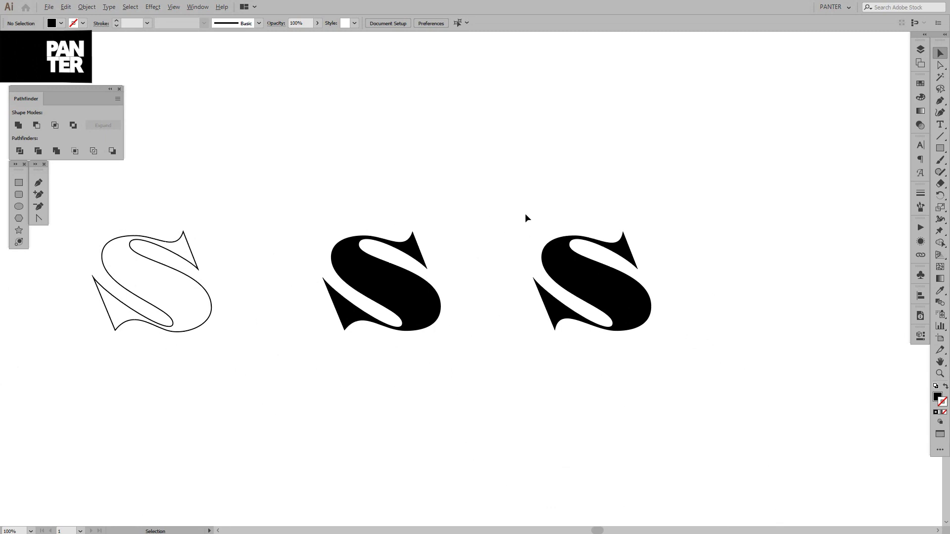
pyautogui.scroll(1, 526, 213)
pyautogui.moveTo(533, 220); pyautogui.dragTo(552, 169)
pyautogui.scroll(1, 577, 185)
pyautogui.press('space')
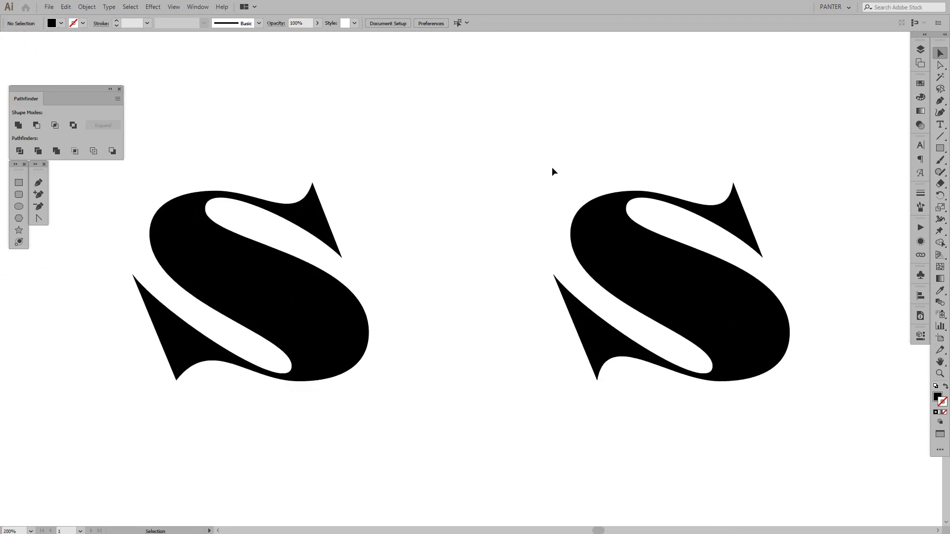